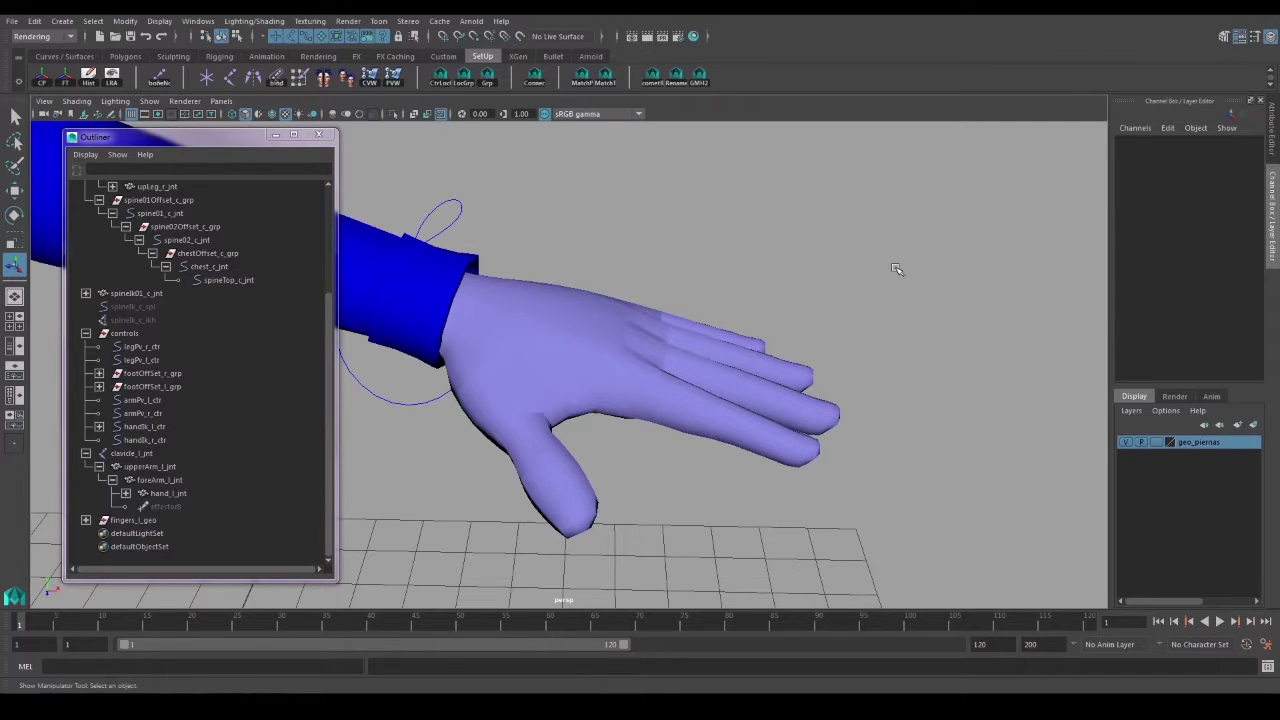
Examine how the left hand is split into separate palm, thumb and finger segment meshes.
{"action": "right_click_drag", "start_coordinate": [471, 334], "coordinate": [566, 386], "text": "alt"}
{"action": "left_click_drag", "start_coordinate": [566, 386], "coordinate": [587, 387], "text": "alt"}
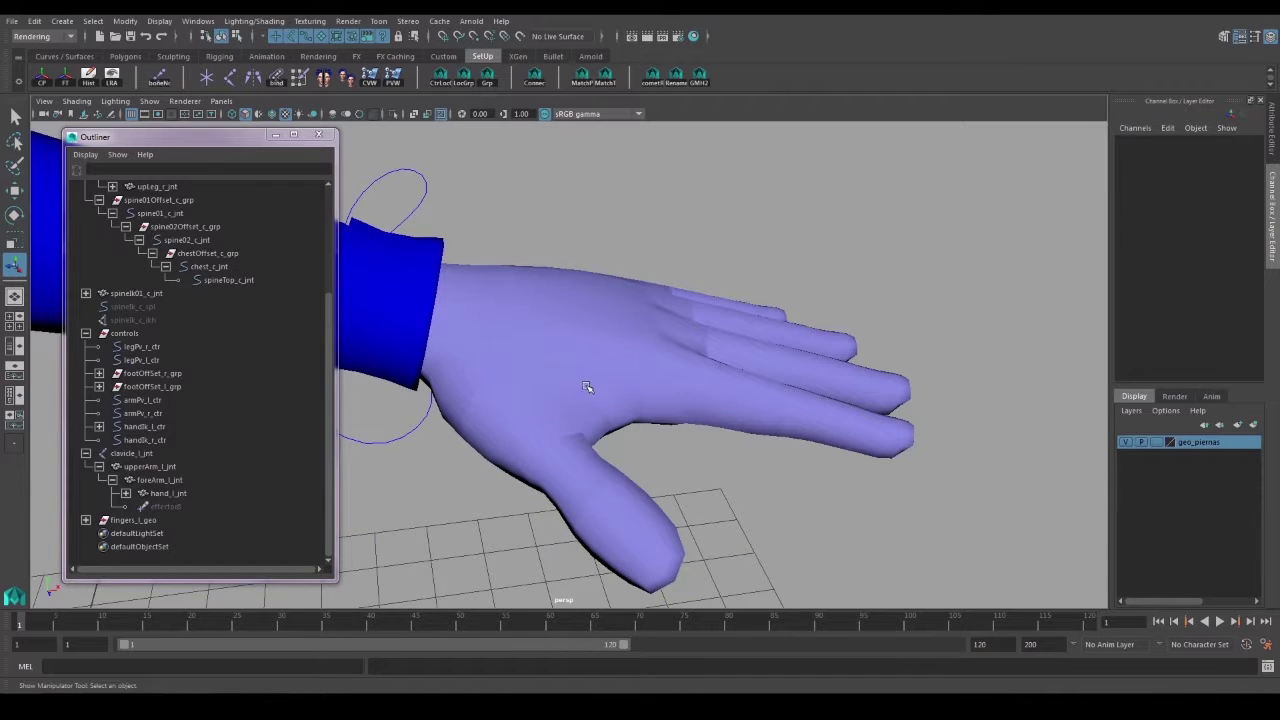
{"action": "left_click", "coordinate": [556, 418]}
{"action": "left_click", "coordinate": [579, 470]}
{"action": "left_click", "coordinate": [650, 531]}
{"action": "left_click", "coordinate": [740, 391]}
{"action": "left_click", "coordinate": [812, 405]}
{"action": "left_click", "coordinate": [895, 395]}
{"action": "left_click", "coordinate": [808, 371]}
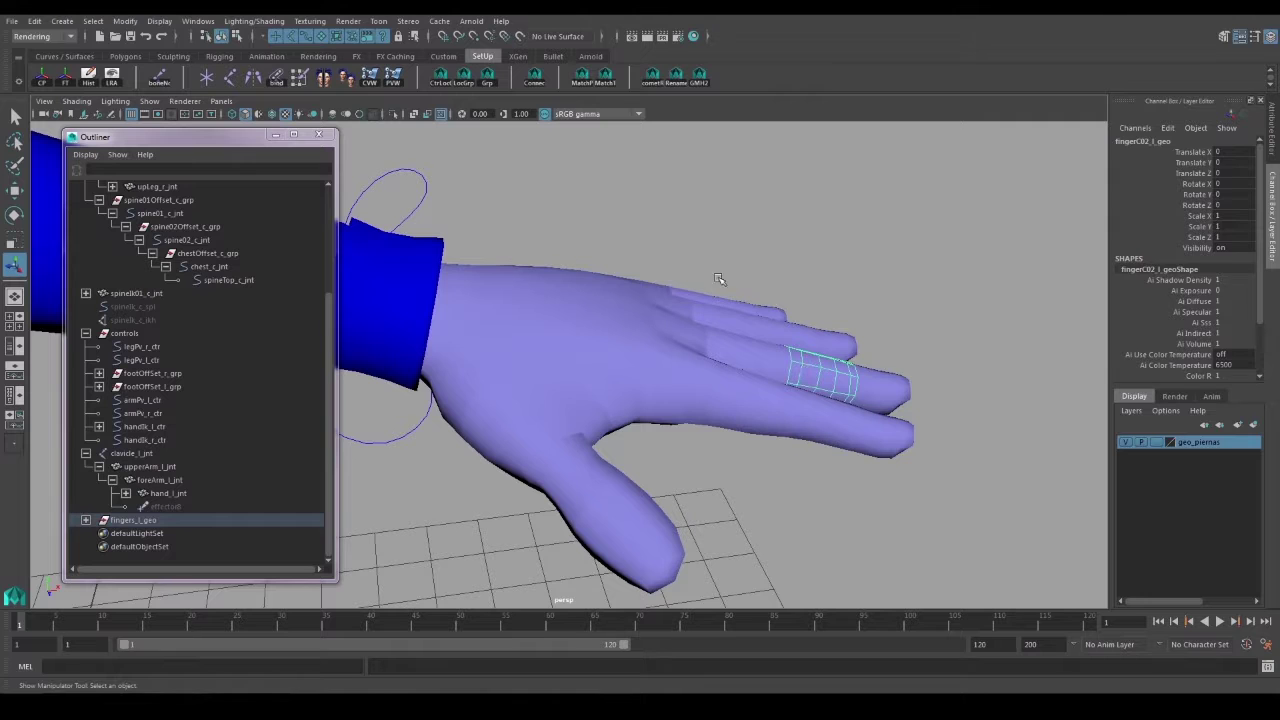
{"action": "left_click", "coordinate": [719, 279]}
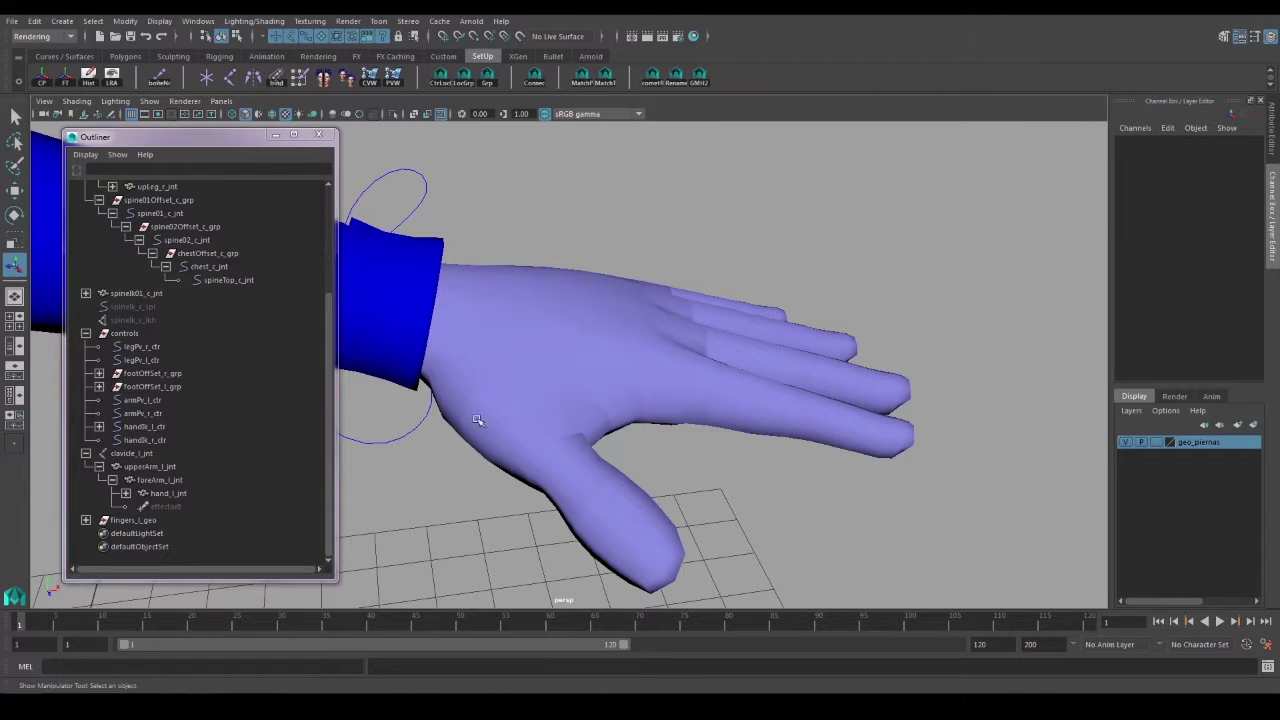
Create a cluster deformer on the vertex at the tip of the left thumb.
{"action": "left_click_drag", "start_coordinate": [626, 449], "coordinate": [590, 428], "text": "alt"}
{"action": "left_click", "coordinate": [563, 431]}
{"action": "right_click_drag", "start_coordinate": [563, 431], "coordinate": [487, 325]}
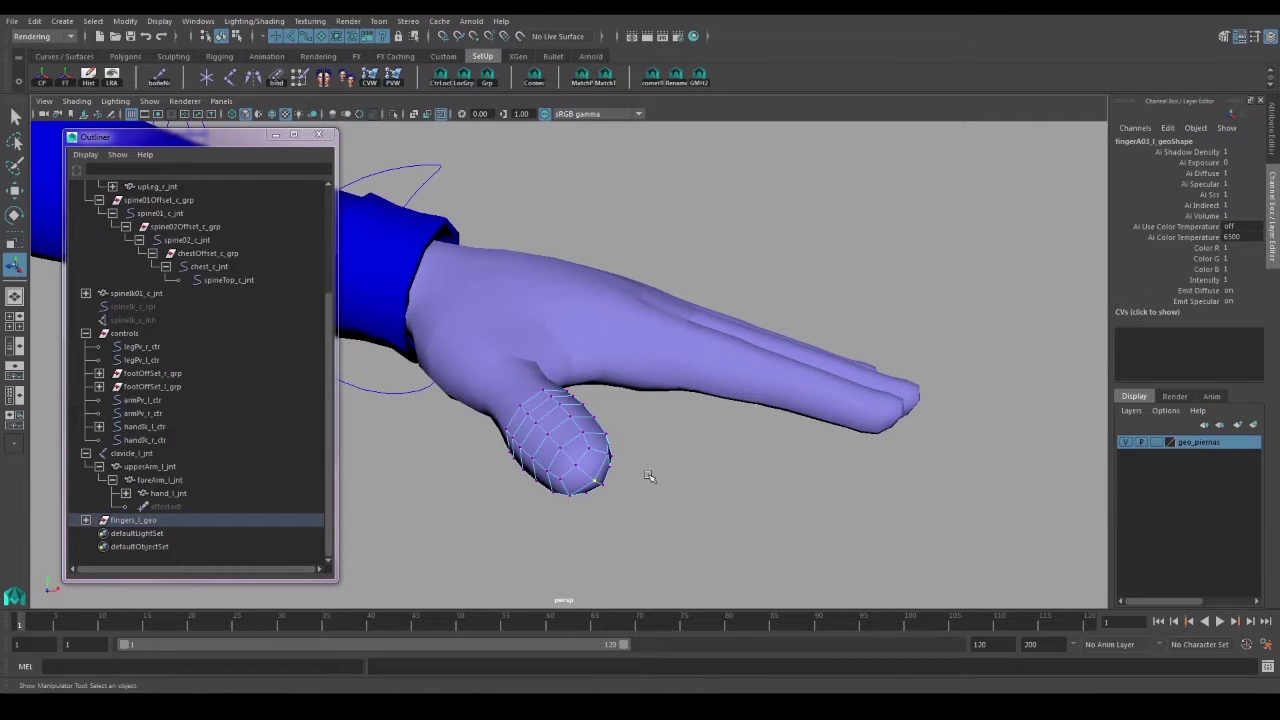
{"action": "key", "text": "space"}
{"action": "left_click", "coordinate": [735, 491]}
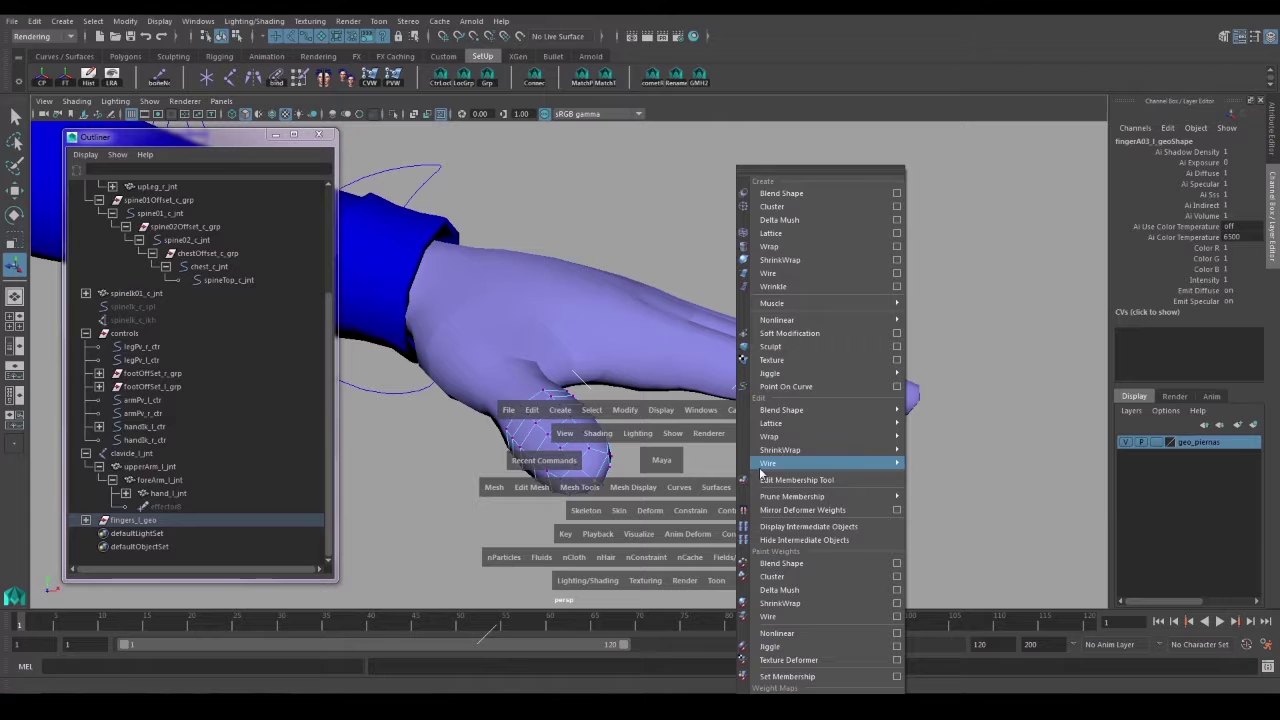
{"action": "left_click", "coordinate": [787, 211]}
Create a separate cluster on the tip vertex of each of the left hand's other four fingers.
{"action": "left_click_drag", "start_coordinate": [795, 288], "coordinate": [700, 330], "text": "alt"}
{"action": "left_click", "coordinate": [586, 398]}
{"action": "right_click_drag", "start_coordinate": [578, 335], "coordinate": [514, 335]}
{"action": "left_click_drag", "start_coordinate": [800, 330], "coordinate": [700, 320], "text": "alt"}
{"action": "left_click", "coordinate": [528, 398]}
{"action": "right_click_drag", "start_coordinate": [851, 314], "coordinate": [817, 306]}
{"action": "left_click", "coordinate": [640, 388]}
{"action": "right_click", "coordinate": [645, 394]}
{"action": "right_click_drag", "start_coordinate": [645, 394], "coordinate": [587, 336]}
{"action": "right_click_drag", "start_coordinate": [703, 390], "coordinate": [651, 336]}
Create clusters on the base edge loops of the last thumb segment and the last index finger segment.
{"action": "left_click_drag", "start_coordinate": [700, 370], "coordinate": [500, 375], "text": "alt"}
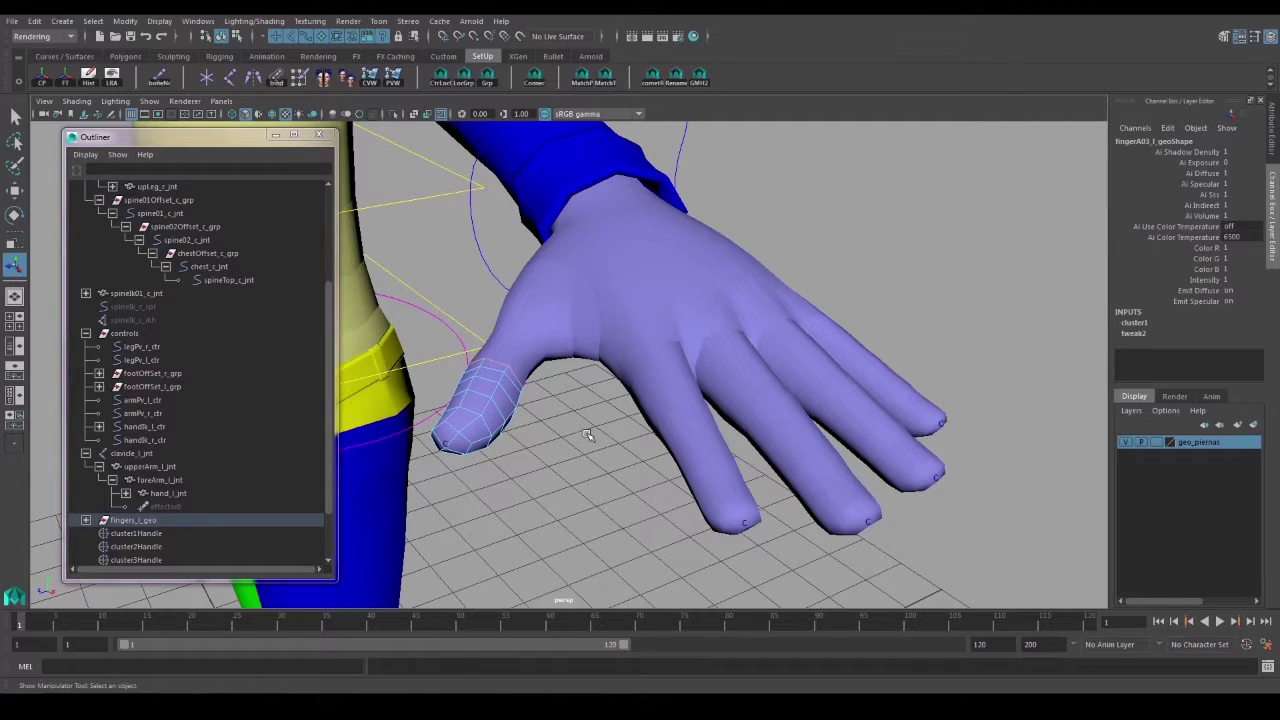
{"action": "key", "text": "g"}
{"action": "left_click", "coordinate": [704, 450]}
{"action": "left_click", "coordinate": [730, 472]}
{"action": "right_click_drag", "start_coordinate": [729, 479], "coordinate": [729, 301]}
{"action": "left_click", "coordinate": [714, 466]}
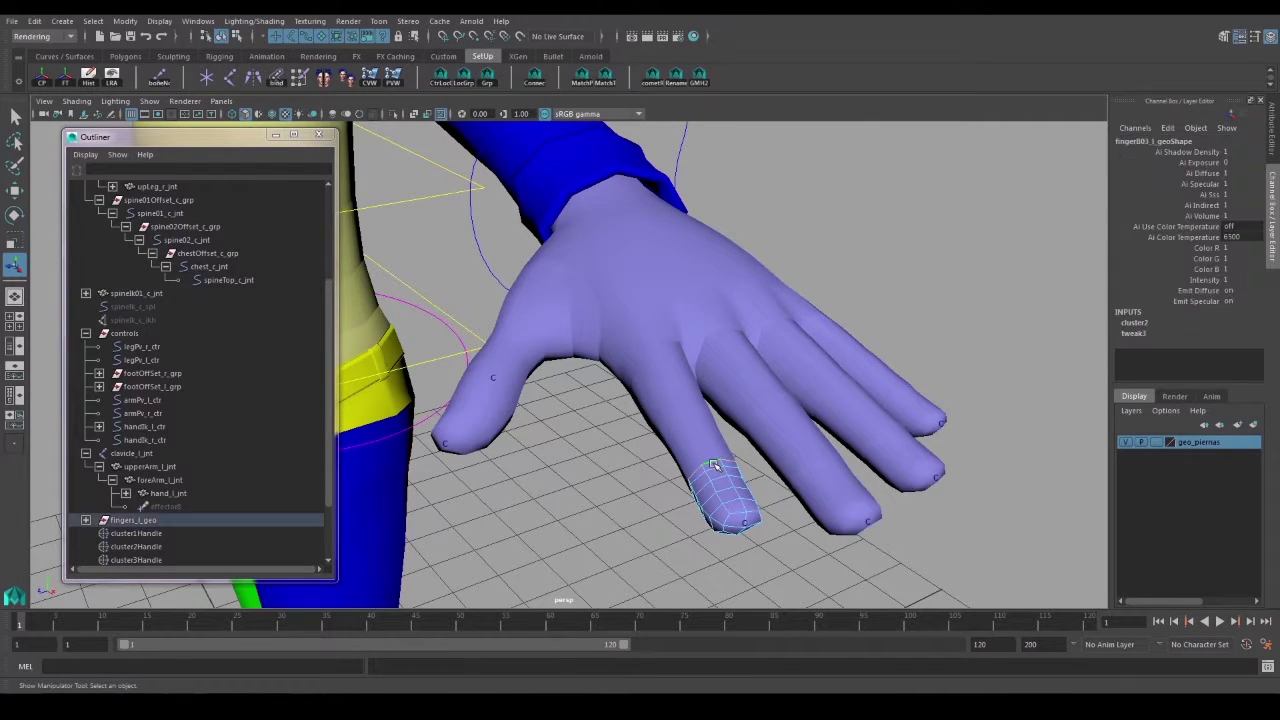
{"action": "key", "text": "g"}
Create a cluster on the base edge loop of the last segment of the middle, ring and little fingers.
{"action": "left_click_drag", "start_coordinate": [824, 471], "coordinate": [766, 446], "text": "alt"}
{"action": "left_click", "coordinate": [768, 462]}
{"action": "right_click_drag", "start_coordinate": [768, 462], "coordinate": [768, 425]}
{"action": "double_click", "coordinate": [764, 450]}
{"action": "key", "text": "g"}
{"action": "left_click", "coordinate": [840, 458]}
{"action": "right_click_drag", "start_coordinate": [840, 458], "coordinate": [860, 389]}
{"action": "double_click", "coordinate": [832, 446]}
{"action": "key", "text": "g"}
{"action": "double_click", "coordinate": [868, 408]}
{"action": "key", "text": "g"}
Create a cluster on the base edge loop of the thumb's middle segment.
{"action": "left_click", "coordinate": [491, 349]}
{"action": "left_click_drag", "start_coordinate": [491, 349], "coordinate": [543, 368], "text": "alt"}
{"action": "right_click_drag", "start_coordinate": [543, 336], "coordinate": [543, 300]}
{"action": "left_click", "coordinate": [542, 358]}
{"action": "left_click_drag", "start_coordinate": [542, 360], "coordinate": [614, 347], "text": "alt"}
{"action": "double_click", "coordinate": [614, 345]}
{"action": "key", "text": "g"}
Create a cluster on the base edge loop of the index finger's middle segment.
{"action": "left_click_drag", "start_coordinate": [735, 324], "coordinate": [654, 348], "text": "alt"}
{"action": "left_click", "coordinate": [707, 418]}
{"action": "left_click", "coordinate": [737, 420]}
{"action": "left_click_drag", "start_coordinate": [786, 417], "coordinate": [709, 450], "text": "alt"}
{"action": "right_click_drag", "start_coordinate": [708, 450], "coordinate": [707, 304]}
{"action": "left_click", "coordinate": [698, 439]}
{"action": "key", "text": "g"}
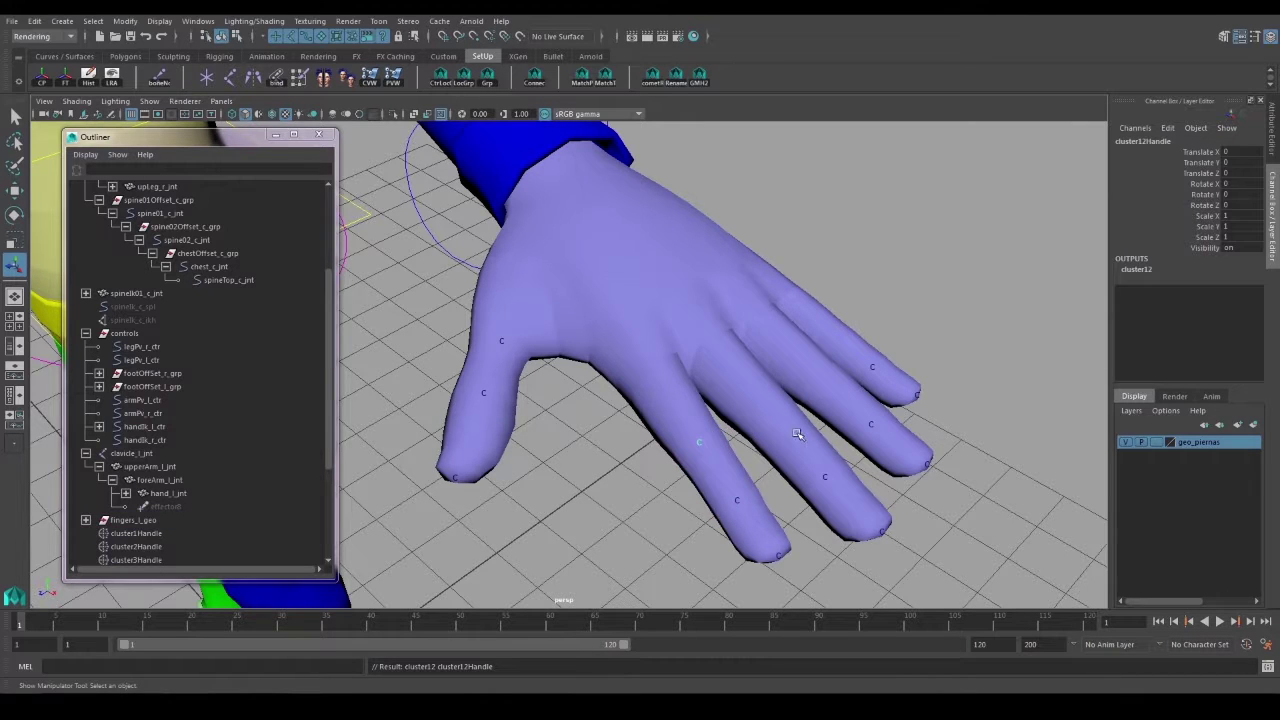
Create a cluster on the base edge loop of the middle segment of the middle, ring and little fingers.
{"action": "left_click_drag", "start_coordinate": [797, 433], "coordinate": [733, 462], "text": "alt"}
{"action": "left_click", "coordinate": [730, 464]}
{"action": "right_click_drag", "start_coordinate": [722, 466], "coordinate": [728, 301]}
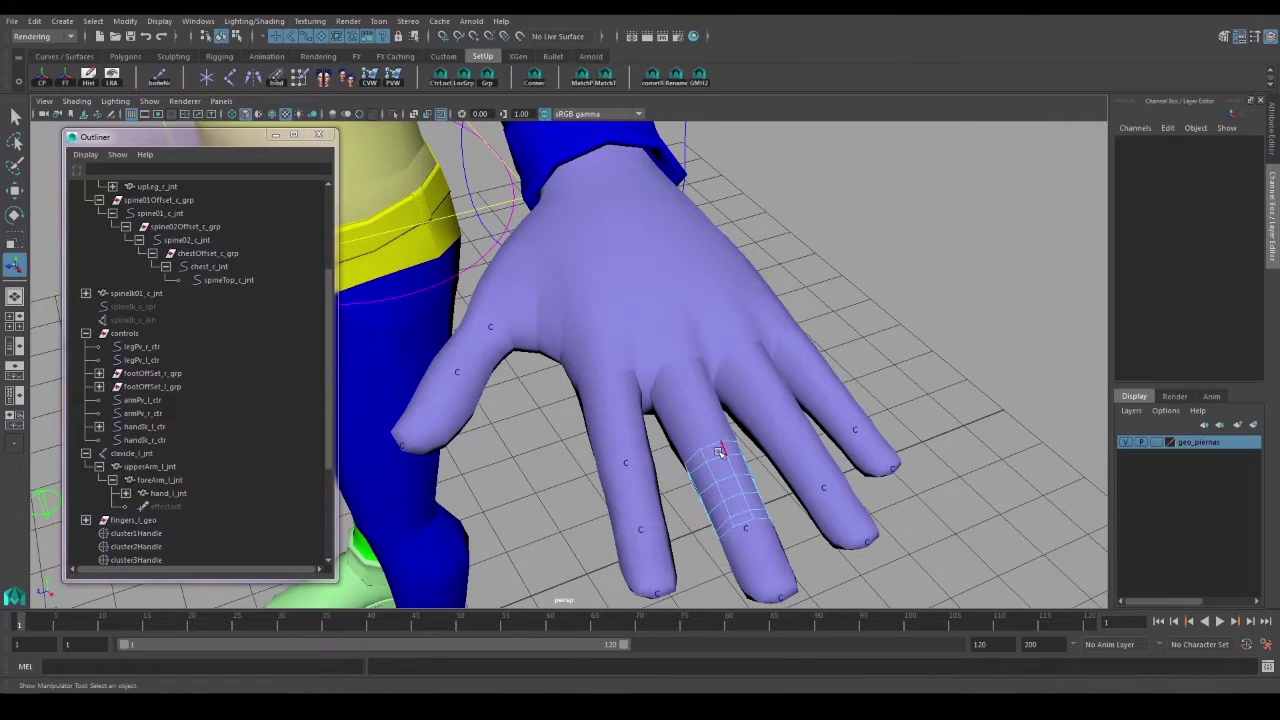
{"action": "left_click", "coordinate": [715, 447]}
{"action": "key", "text": "g"}
{"action": "left_click", "coordinate": [788, 432]}
{"action": "right_click_drag", "start_coordinate": [788, 432], "coordinate": [853, 296]}
{"action": "left_click", "coordinate": [838, 398]}
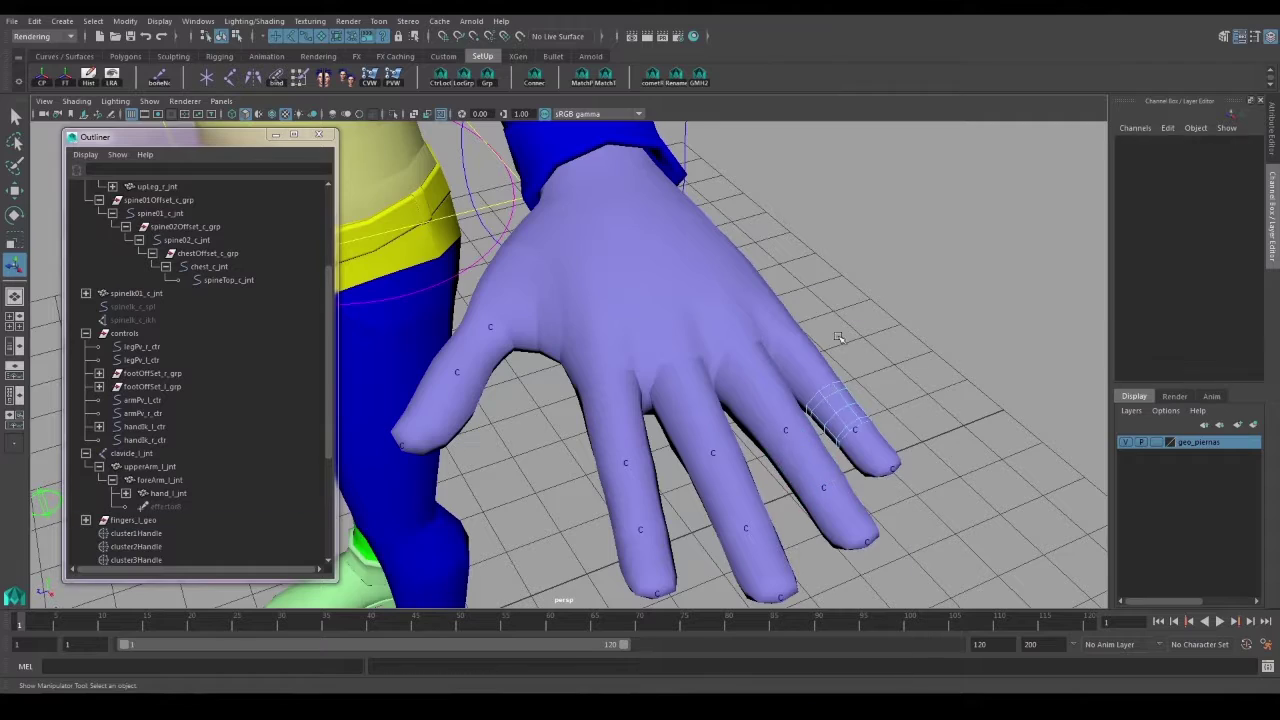
Create a cluster on the border edge loop where the thumb's base segment meets the palm.
{"action": "left_click_drag", "start_coordinate": [640, 420], "coordinate": [740, 400], "text": "alt"}
{"action": "left_click", "coordinate": [530, 325]}
{"action": "left_click_drag", "start_coordinate": [505, 338], "coordinate": [629, 342], "text": "alt"}
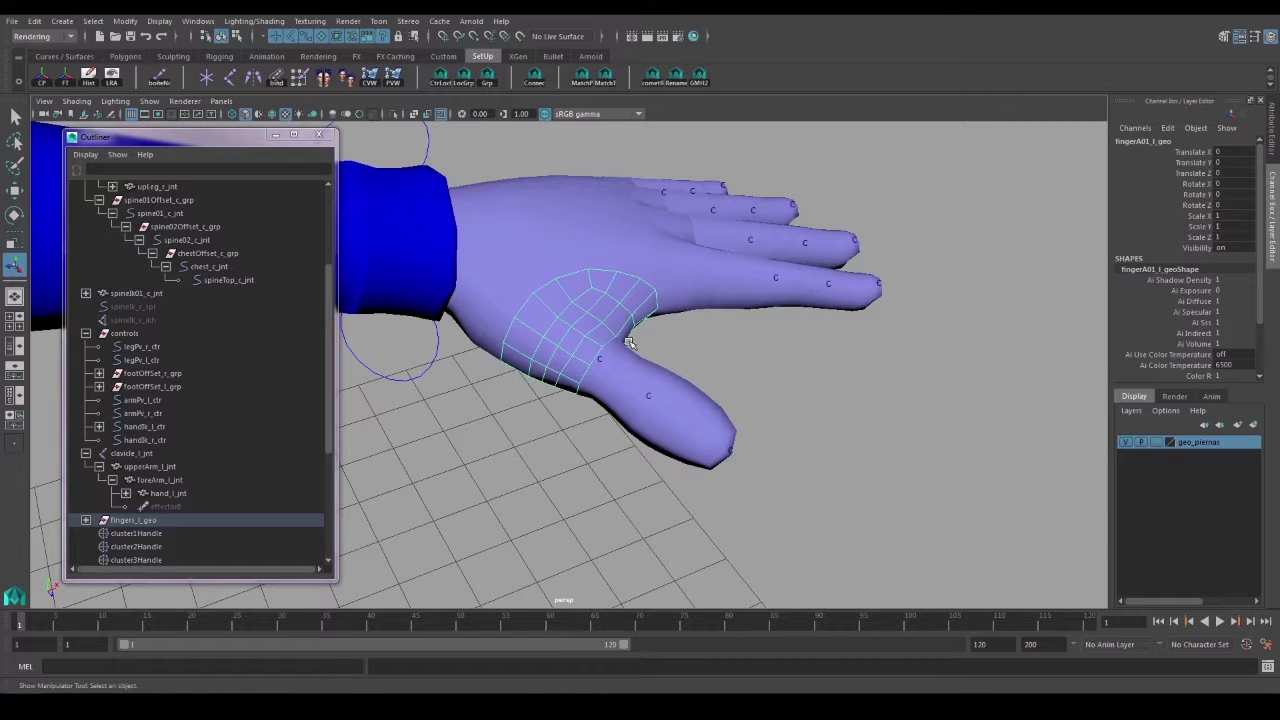
{"action": "left_click_drag", "start_coordinate": [620, 340], "coordinate": [563, 347], "text": "alt"}
{"action": "right_click_drag", "start_coordinate": [588, 306], "coordinate": [590, 240]}
{"action": "left_click", "coordinate": [590, 275]}
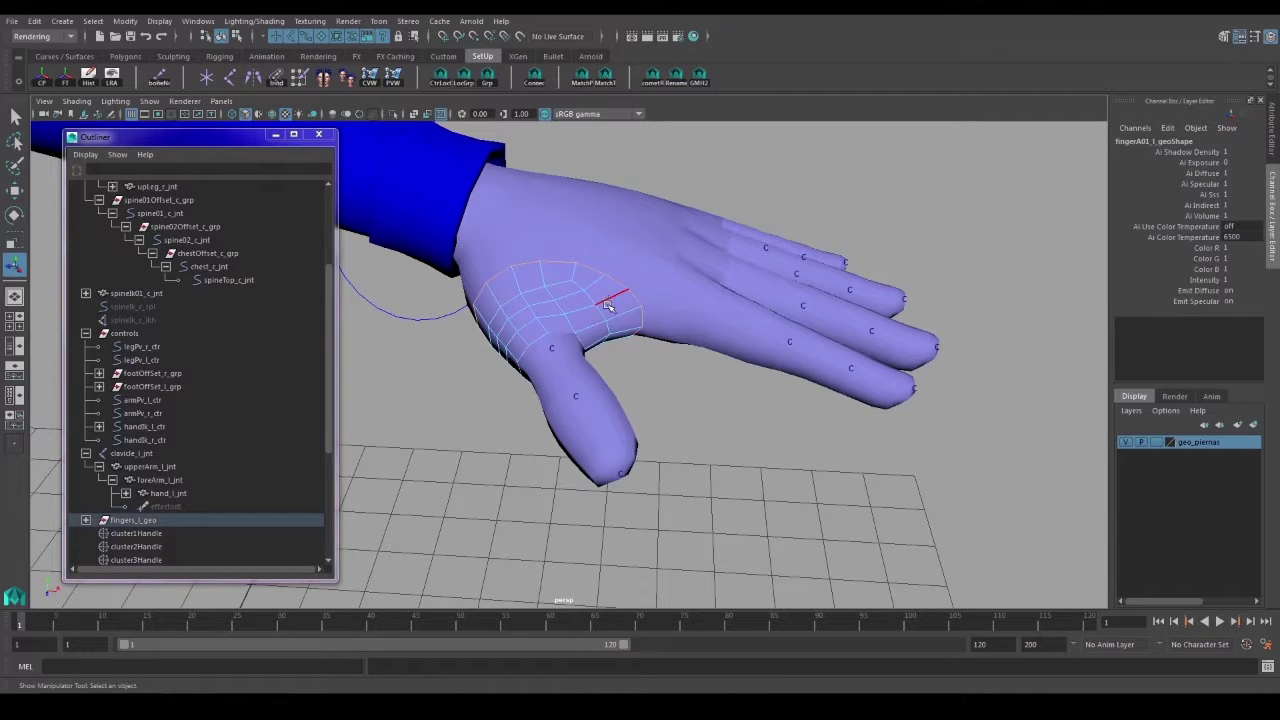
{"action": "key", "text": "g"}
Create a cluster on the edge loop where the index finger's first segment joins the palm.
{"action": "left_click_drag", "start_coordinate": [715, 331], "coordinate": [711, 370], "text": "alt"}
{"action": "left_click", "coordinate": [710, 369]}
{"action": "right_click_drag", "start_coordinate": [710, 369], "coordinate": [710, 291]}
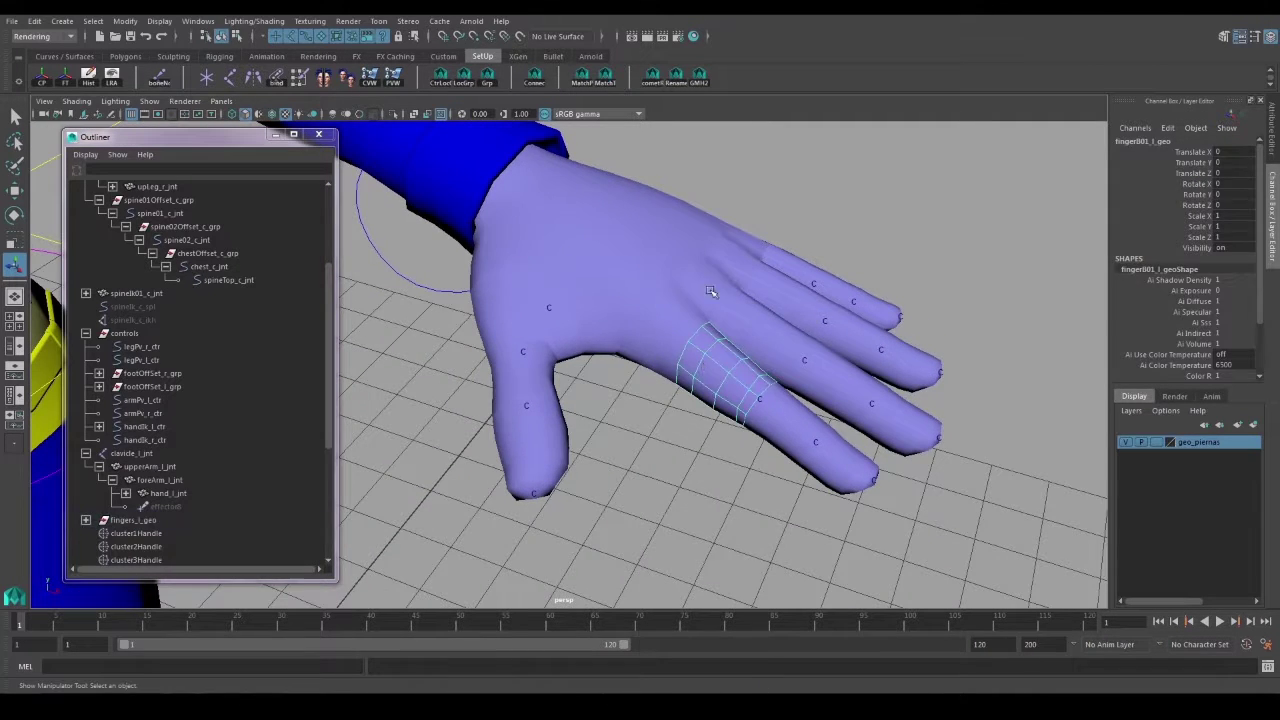
{"action": "left_click", "coordinate": [709, 324]}
{"action": "key", "text": "g"}
Create clusters on the knuckle edge loops where the middle, ring and little fingers join the palm.
{"action": "left_click_drag", "start_coordinate": [785, 338], "coordinate": [731, 366], "text": "alt"}
{"action": "right_click_drag", "start_coordinate": [702, 412], "coordinate": [702, 350]}
{"action": "left_click", "coordinate": [698, 366]}
{"action": "key", "text": "g"}
{"action": "left_click_drag", "start_coordinate": [720, 370], "coordinate": [670, 345], "text": "alt"}
{"action": "left_click", "coordinate": [747, 394]}
{"action": "key", "text": "g"}
{"action": "right_click_drag", "start_coordinate": [790, 410], "coordinate": [788, 360]}
{"action": "left_click", "coordinate": [780, 375]}
{"action": "key", "text": "g"}
Create a cluster from opposing back-of-hand and palm vertices near the wrist, in line with the little finger.
{"action": "left_click_drag", "start_coordinate": [780, 375], "coordinate": [556, 320], "text": "alt"}
{"action": "left_click", "coordinate": [554, 318]}
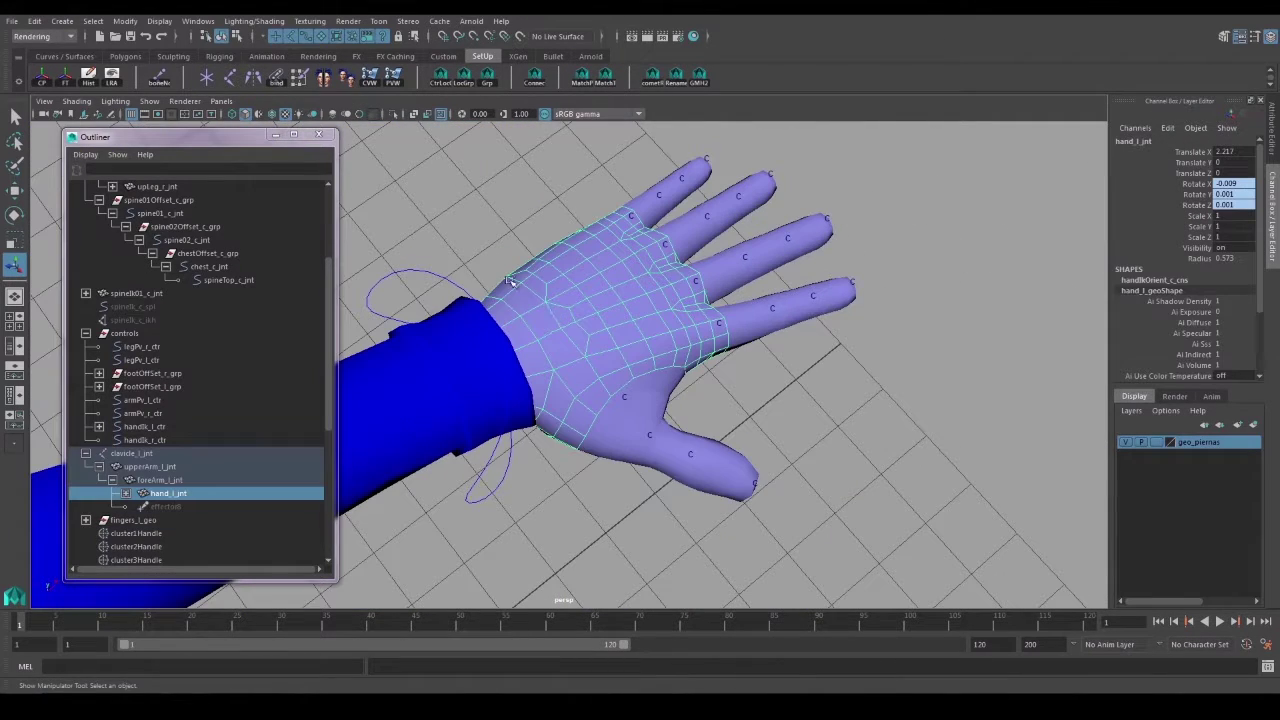
{"action": "left_click_drag", "start_coordinate": [583, 366], "coordinate": [657, 373], "text": "alt"}
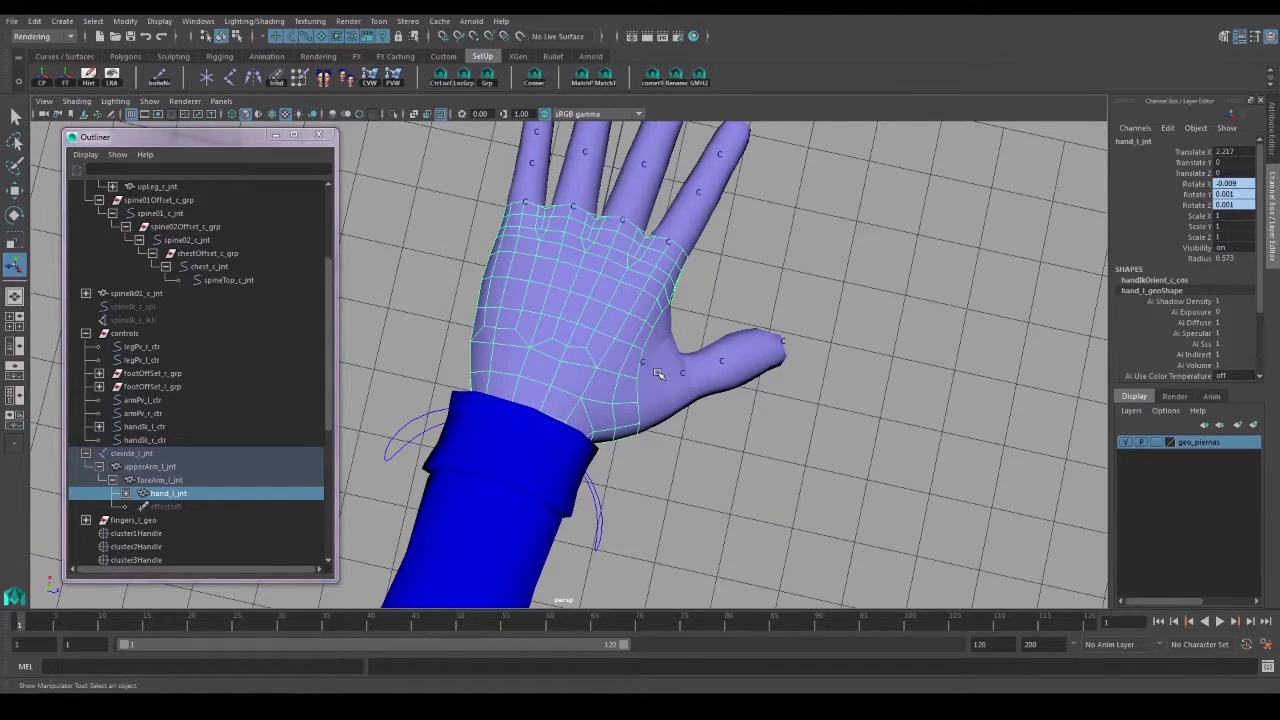
{"action": "right_click_drag", "start_coordinate": [418, 327], "coordinate": [568, 385], "text": "alt"}
{"action": "left_click_drag", "start_coordinate": [568, 385], "coordinate": [457, 237], "text": "alt"}
{"action": "scroll", "coordinate": [524, 283], "scroll_direction": "down", "scroll_amount": 2}
{"action": "left_click_drag", "start_coordinate": [526, 283], "coordinate": [564, 336], "text": "alt"}
{"action": "right_click_drag", "start_coordinate": [564, 336], "coordinate": [565, 422]}
{"action": "right_click_drag", "start_coordinate": [502, 342], "coordinate": [500, 340]}
{"action": "left_click", "coordinate": [552, 411]}
{"action": "left_click_drag", "start_coordinate": [614, 466], "coordinate": [517, 365], "text": "alt"}
{"action": "left_click_drag", "start_coordinate": [460, 514], "coordinate": [566, 408], "text": "alt"}
{"action": "key", "text": "g"}
Create a cluster from opposing back-of-hand and palm vertices near the wrist, in line with the ring finger.
{"action": "left_click", "coordinate": [579, 376]}
{"action": "right_click_drag", "start_coordinate": [554, 335], "coordinate": [480, 337]}
{"action": "left_click_drag", "start_coordinate": [462, 340], "coordinate": [436, 330], "text": "alt"}
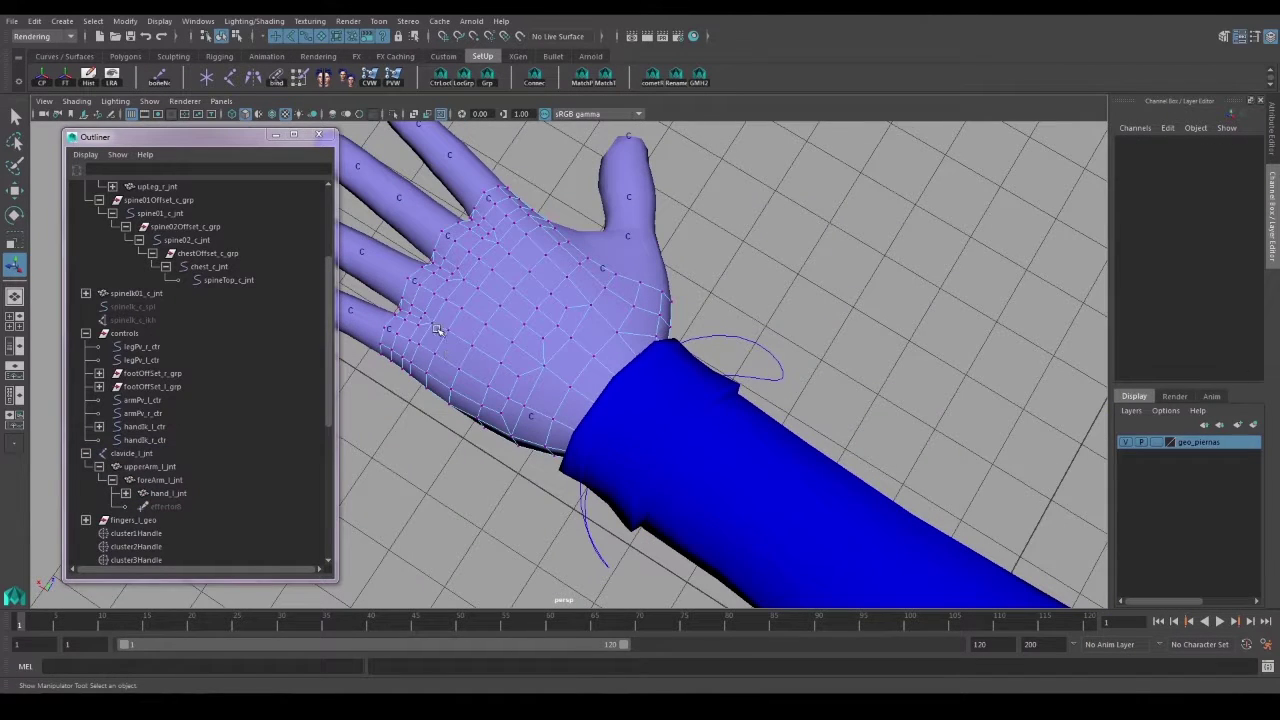
{"action": "left_click", "coordinate": [546, 367]}
{"action": "left_click_drag", "start_coordinate": [556, 370], "coordinate": [565, 291], "text": "alt"}
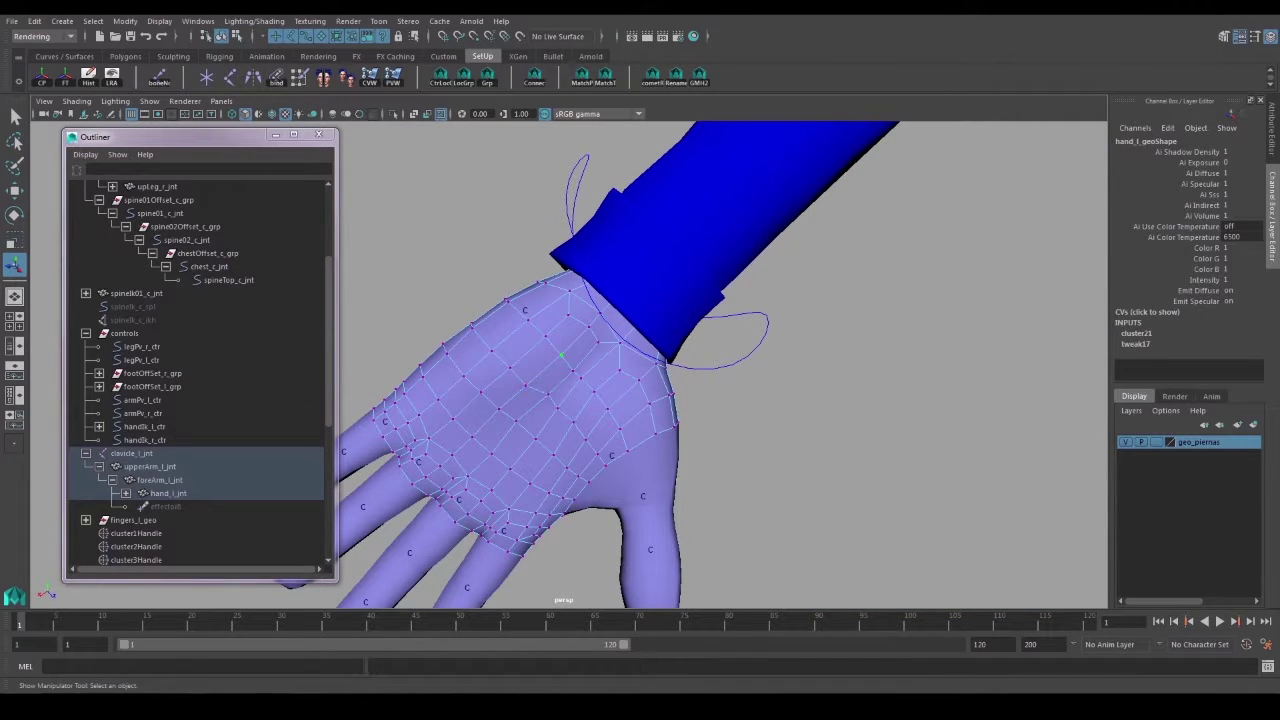
{"action": "key", "text": "g"}
Create a cluster from opposing back-of-hand and palm vertices near the wrist, in line with the middle finger.
{"action": "left_click_drag", "start_coordinate": [552, 335], "coordinate": [586, 428], "text": "alt"}
{"action": "left_click", "coordinate": [532, 311]}
{"action": "left_click_drag", "start_coordinate": [532, 311], "coordinate": [506, 333], "text": "alt"}
{"action": "right_click_drag", "start_coordinate": [521, 286], "coordinate": [475, 275]}
{"action": "mouse_move", "coordinate": [596, 344]}
{"action": "left_mouse_down", "text": "alt"}
{"action": "mouse_move", "coordinate": [669, 300]}
{"action": "mouse_move", "coordinate": [584, 331]}
{"action": "left_mouse_up", "text": "alt"}
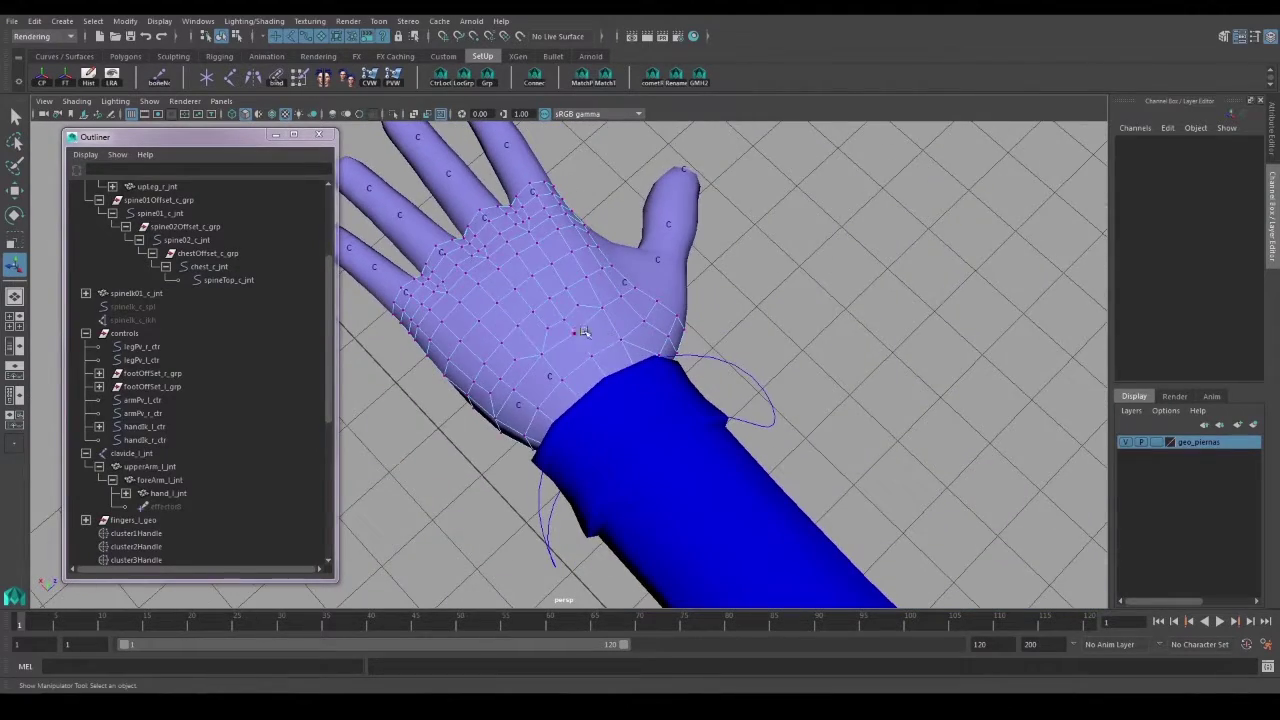
{"action": "left_click", "coordinate": [583, 331]}
{"action": "left_click_drag", "start_coordinate": [606, 394], "coordinate": [595, 229], "text": "alt"}
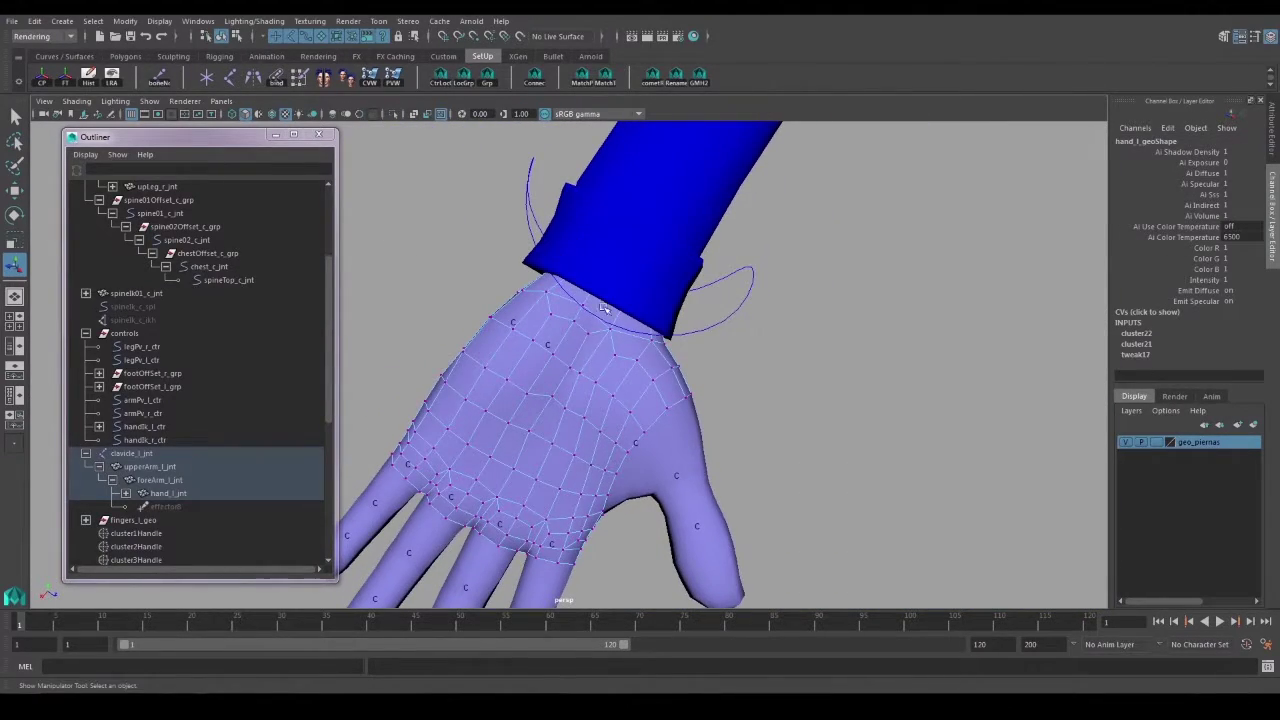
{"action": "key", "text": "g"}
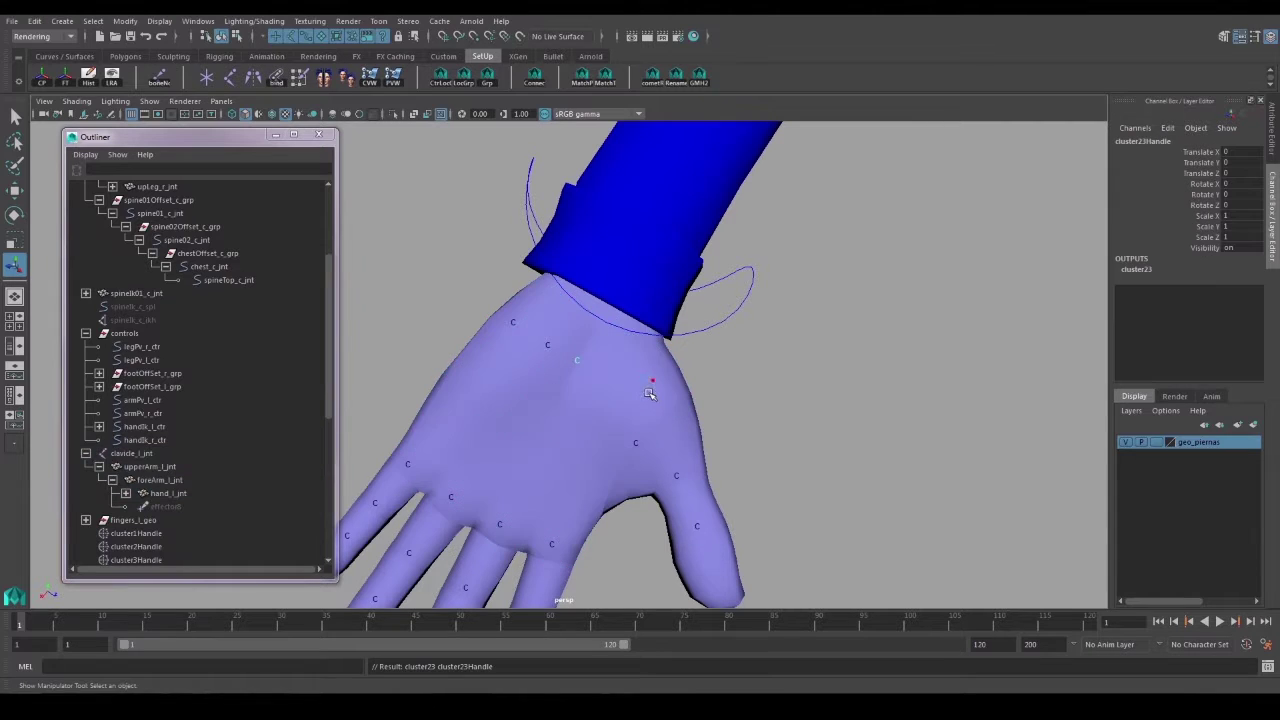
Create a cluster from opposing back-of-hand and palm vertices near the wrist, in line with the index finger.
{"action": "left_click", "coordinate": [588, 386]}
{"action": "left_click_drag", "start_coordinate": [615, 392], "coordinate": [657, 514], "text": "alt"}
{"action": "right_click_drag", "start_coordinate": [832, 336], "coordinate": [775, 338]}
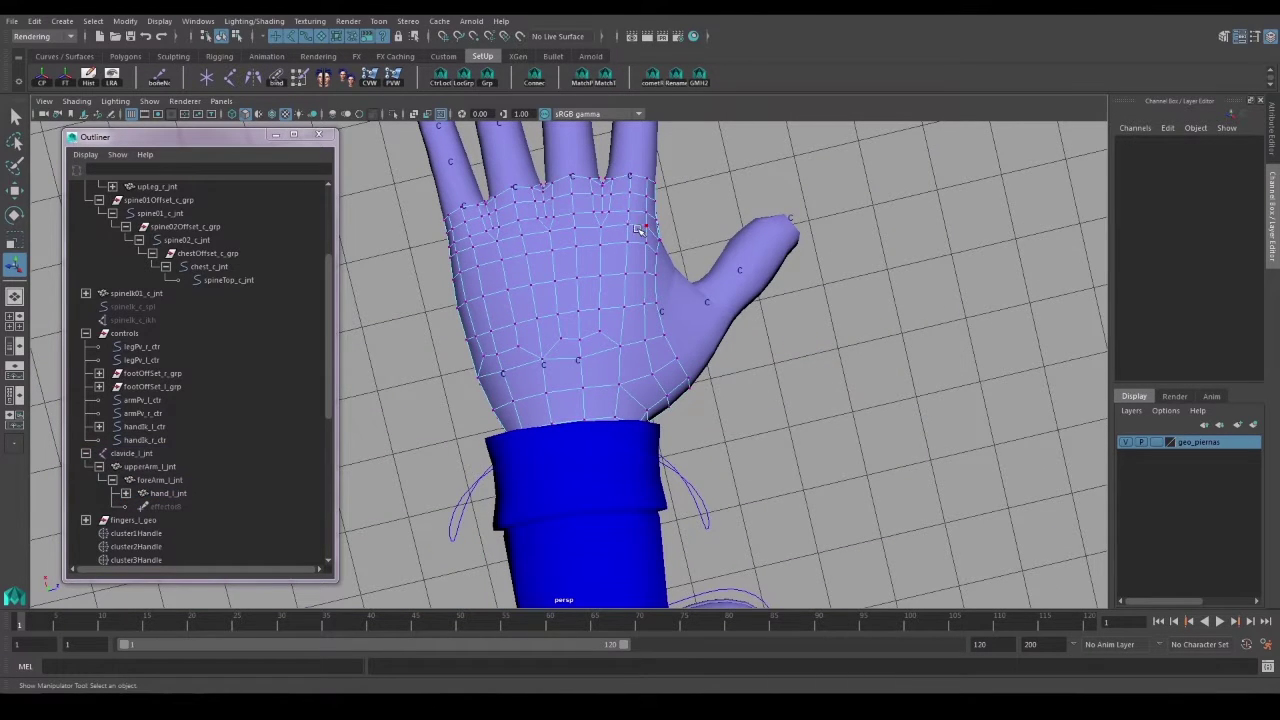
{"action": "left_click", "coordinate": [625, 349]}
{"action": "left_click_drag", "start_coordinate": [646, 437], "coordinate": [631, 272], "text": "alt"}
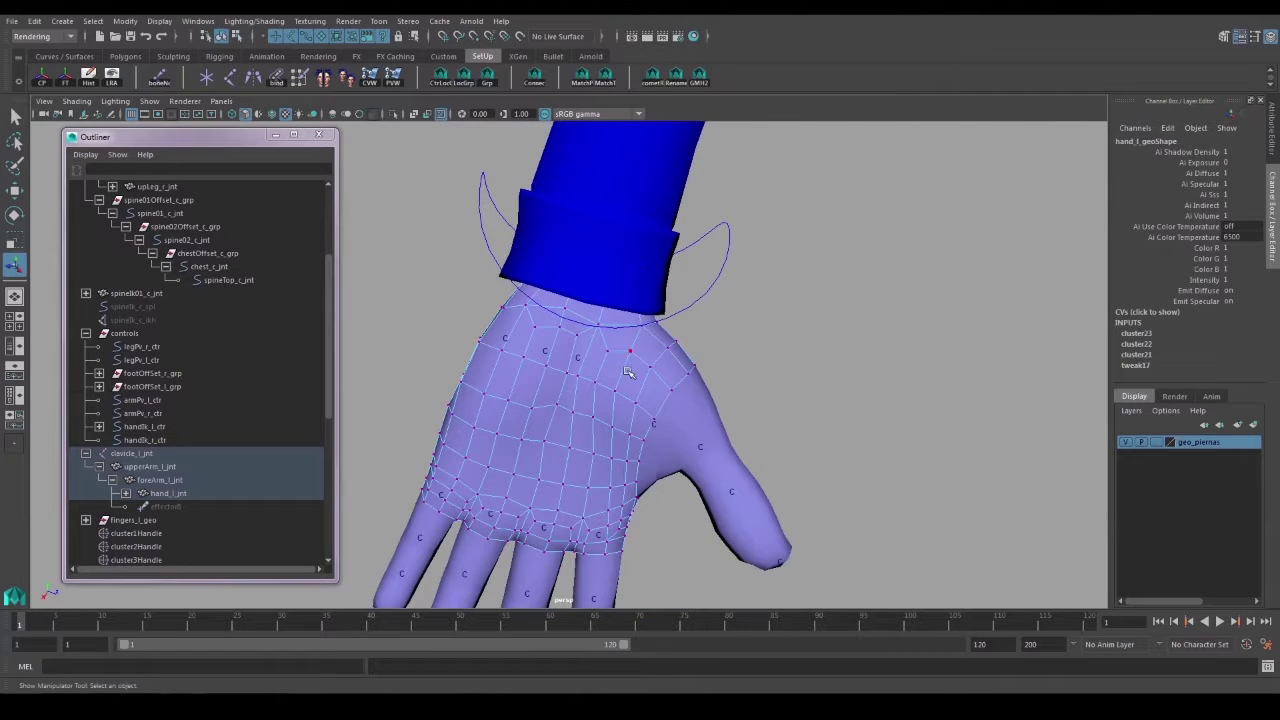
{"action": "left_click_drag", "start_coordinate": [628, 372], "coordinate": [636, 361], "text": "alt"}
{"action": "key", "text": "g"}
Create another cluster from opposing back-of-hand and palm vertices, between the index-line wrist cluster and the sleeve cuff.
{"action": "left_click_drag", "start_coordinate": [703, 276], "coordinate": [562, 458], "text": "alt"}
{"action": "left_click", "coordinate": [602, 406]}
{"action": "right_click_drag", "start_coordinate": [555, 422], "coordinate": [510, 341]}
{"action": "left_click_drag", "start_coordinate": [581, 409], "coordinate": [564, 424], "text": "alt"}
{"action": "middle_click_drag", "start_coordinate": [558, 435], "coordinate": [582, 384], "text": "alt"}
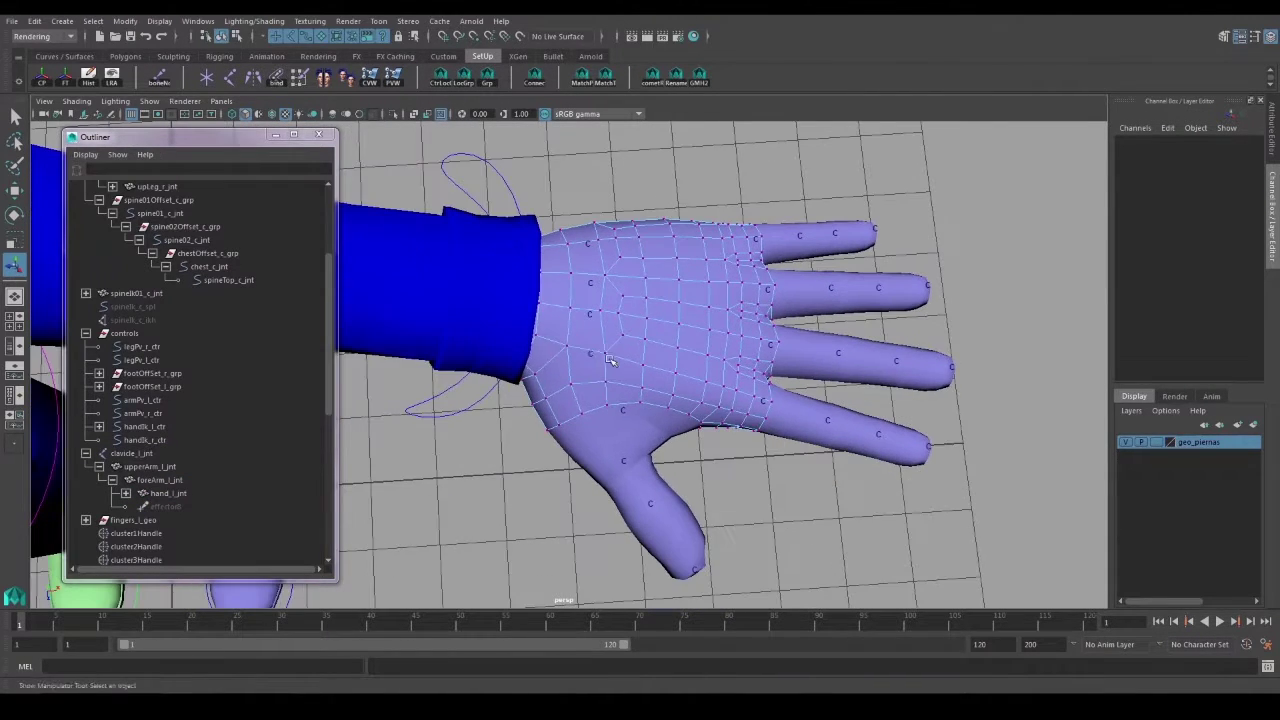
{"action": "left_click_drag", "start_coordinate": [582, 384], "coordinate": [585, 360], "text": "alt"}
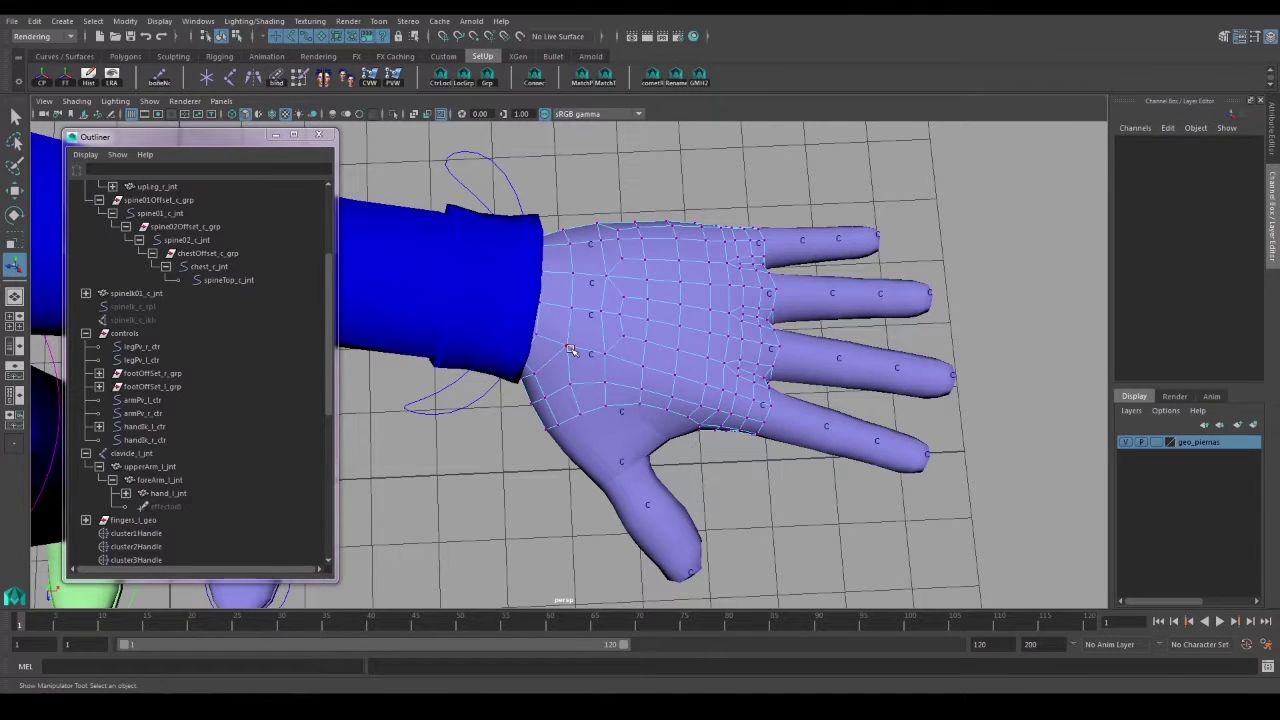
{"action": "left_click", "coordinate": [571, 349]}
{"action": "left_click_drag", "start_coordinate": [592, 441], "coordinate": [660, 278], "text": "alt"}
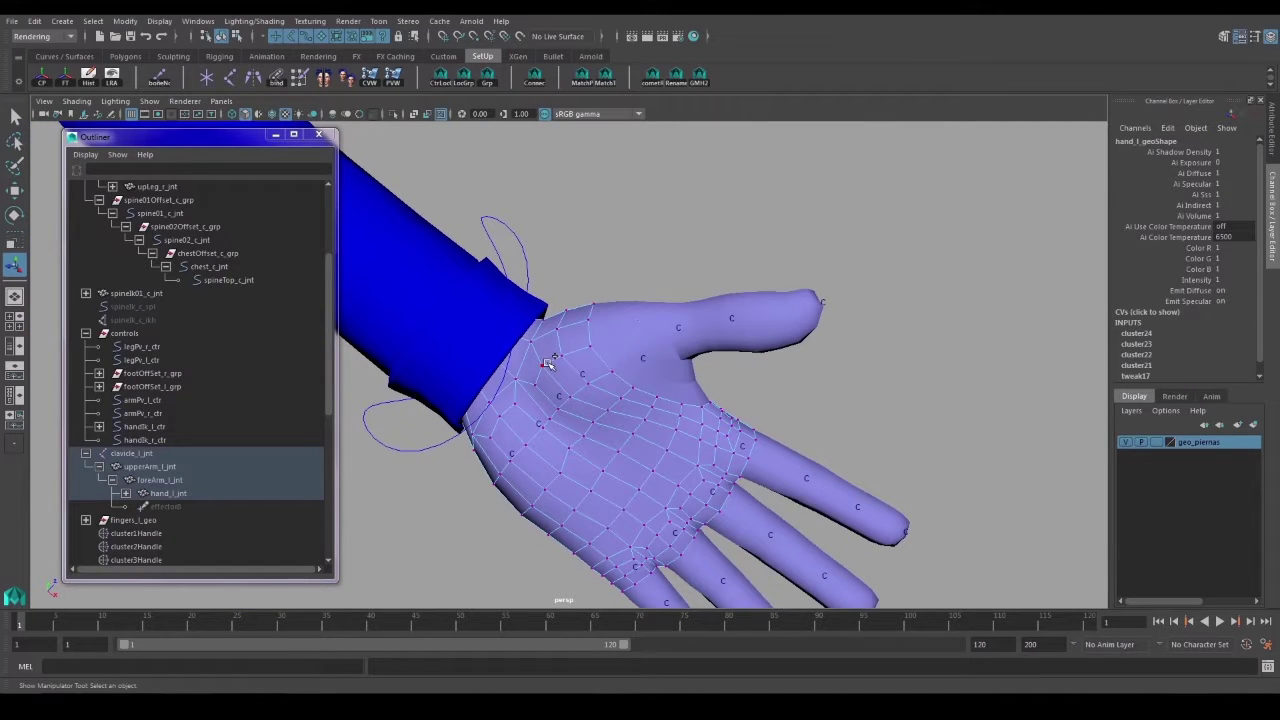
{"action": "left_click_drag", "start_coordinate": [610, 398], "coordinate": [593, 505], "text": "alt"}
{"action": "key", "text": "g"}
Group all the cluster handles from cluster1Handle to cluster25Handle.
{"action": "left_click_drag", "start_coordinate": [680, 391], "coordinate": [623, 380], "text": "alt"}
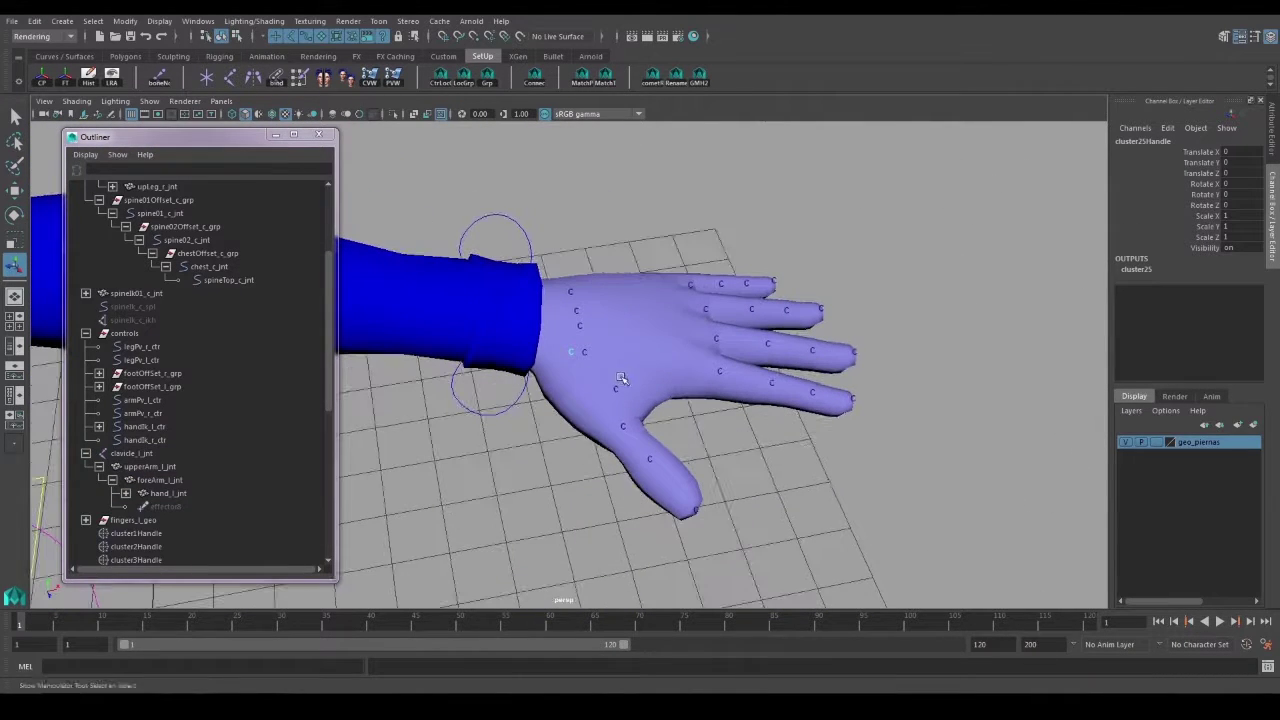
{"action": "key", "text": "w"}
{"action": "left_click", "coordinate": [799, 199]}
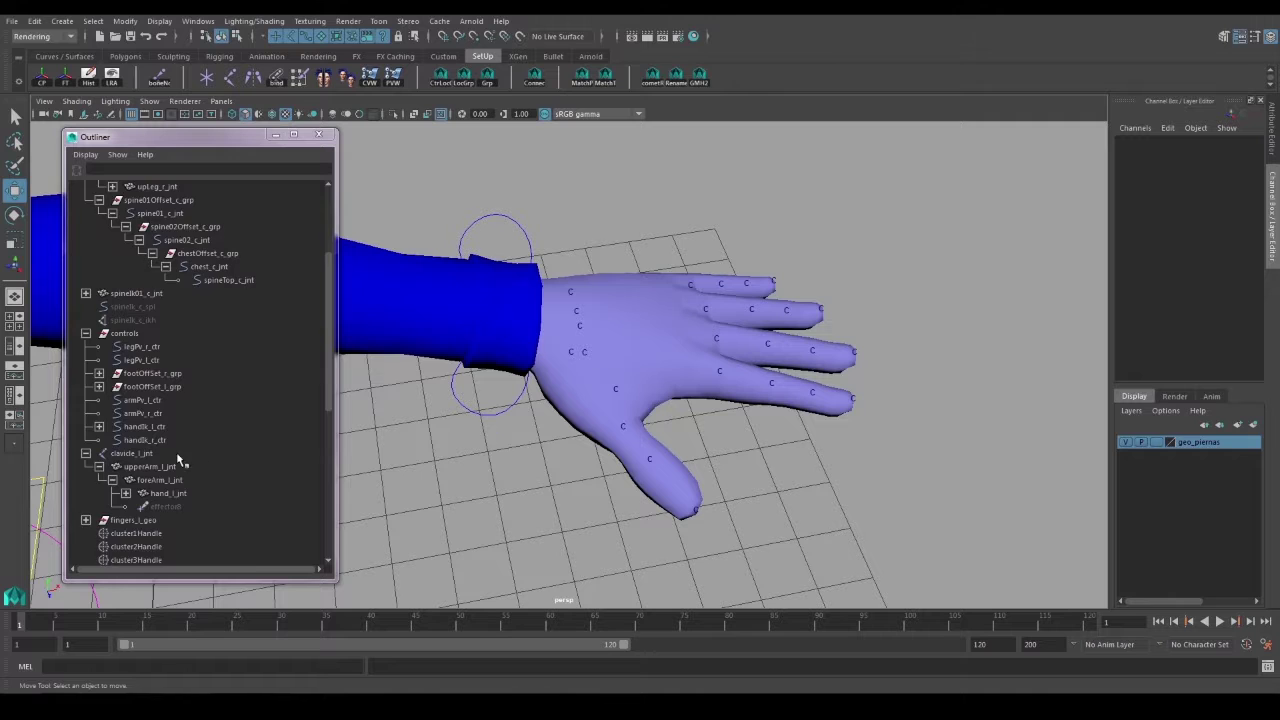
{"action": "scroll", "coordinate": [173, 467], "scroll_direction": "down", "scroll_amount": 5}
{"action": "left_click", "coordinate": [151, 505]}
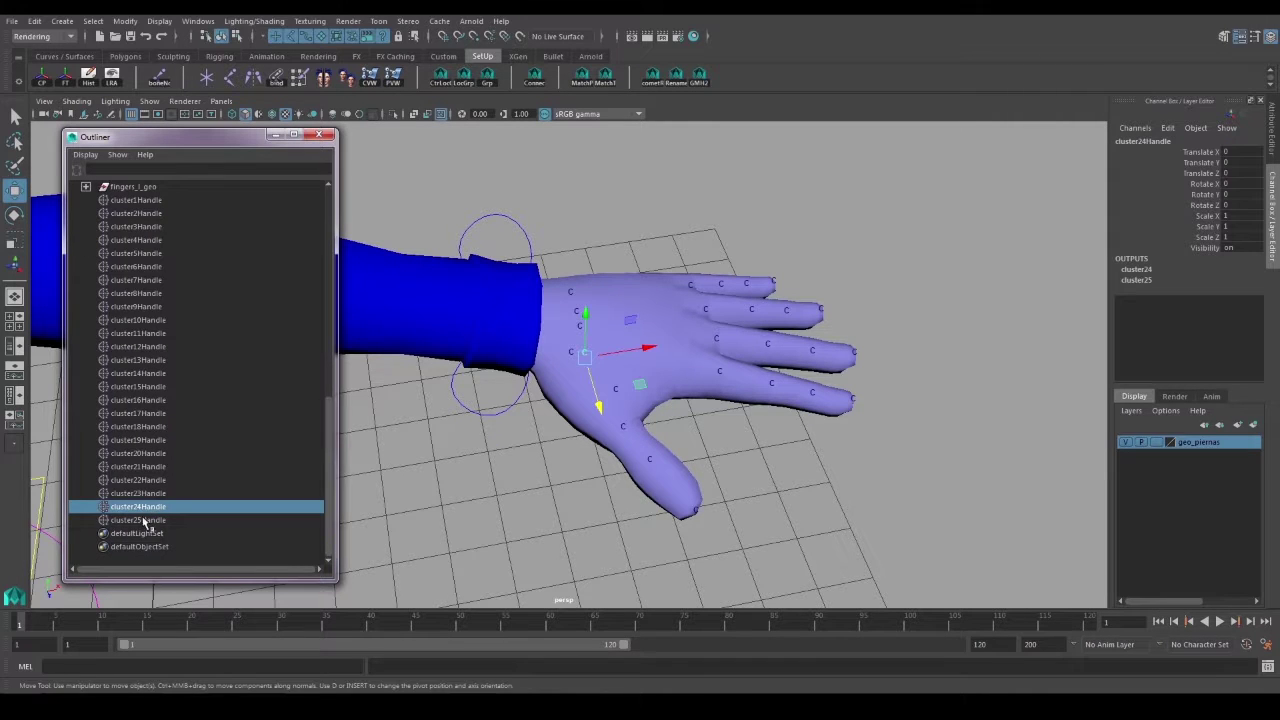
{"action": "left_click", "coordinate": [147, 519]}
{"action": "scroll", "coordinate": [145, 490], "scroll_direction": "up", "scroll_amount": 3}
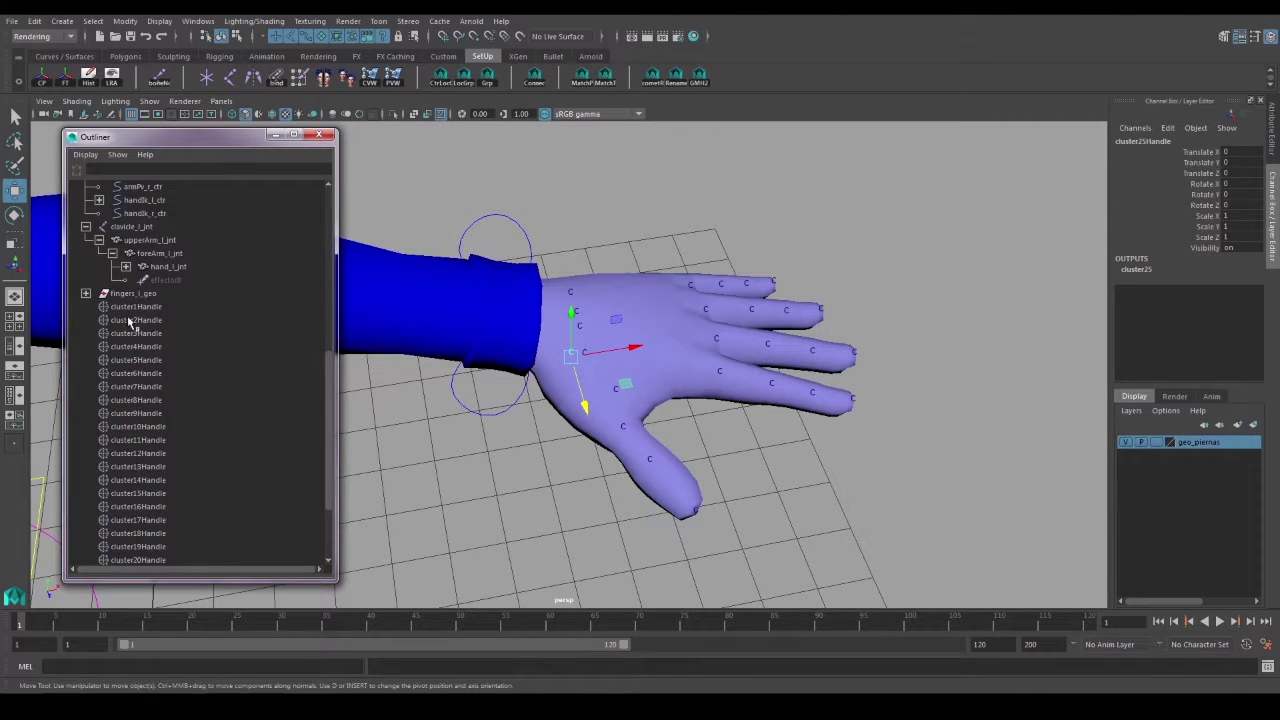
{"action": "left_click", "coordinate": [134, 308], "text": "shift"}
{"action": "key", "text": "ctrl+g"}
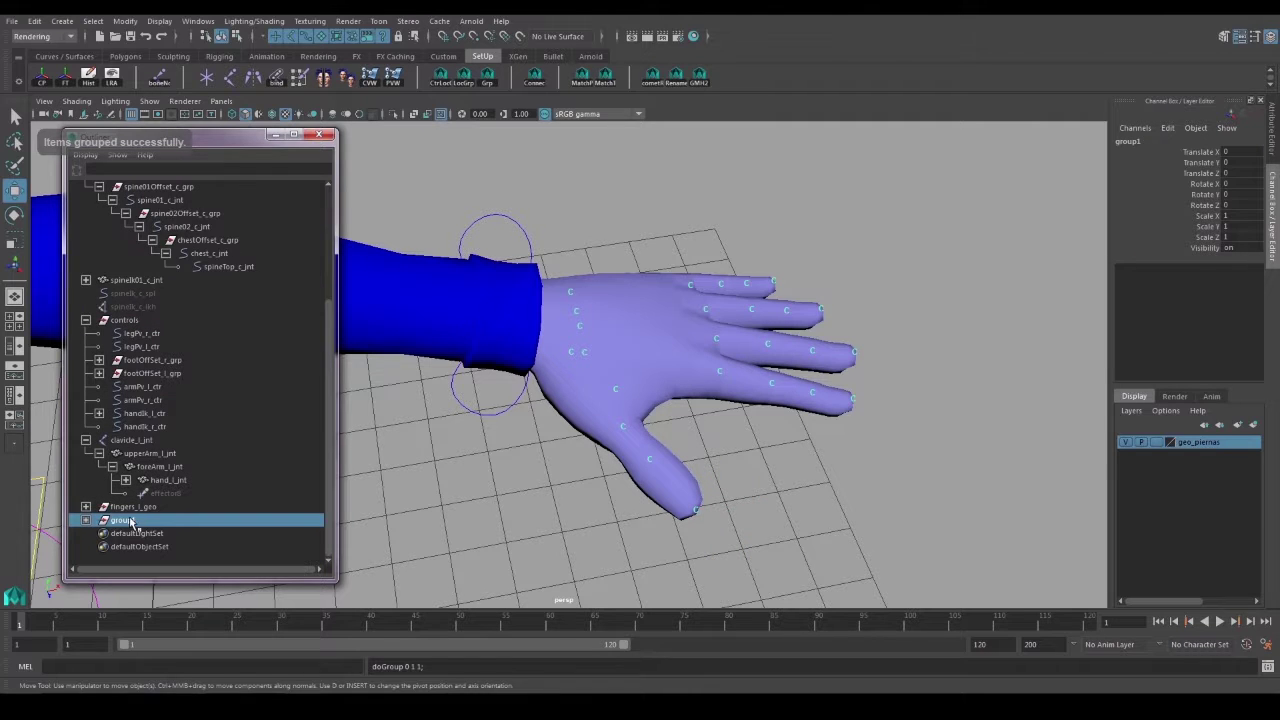
Rename the group of cluster handles to cluster.
{"action": "double_click", "coordinate": [130, 521]}
{"action": "type", "text": "cluster"}
{"action": "key", "text": "Return"}
{"action": "left_click", "coordinate": [513, 456]}
{"action": "left_click_drag", "start_coordinate": [562, 463], "coordinate": [646, 457], "text": "alt"}
{"action": "right_click_drag", "start_coordinate": [646, 457], "coordinate": [558, 438], "text": "alt"}
{"action": "left_click_drag", "start_coordinate": [558, 438], "coordinate": [679, 459], "text": "alt"}
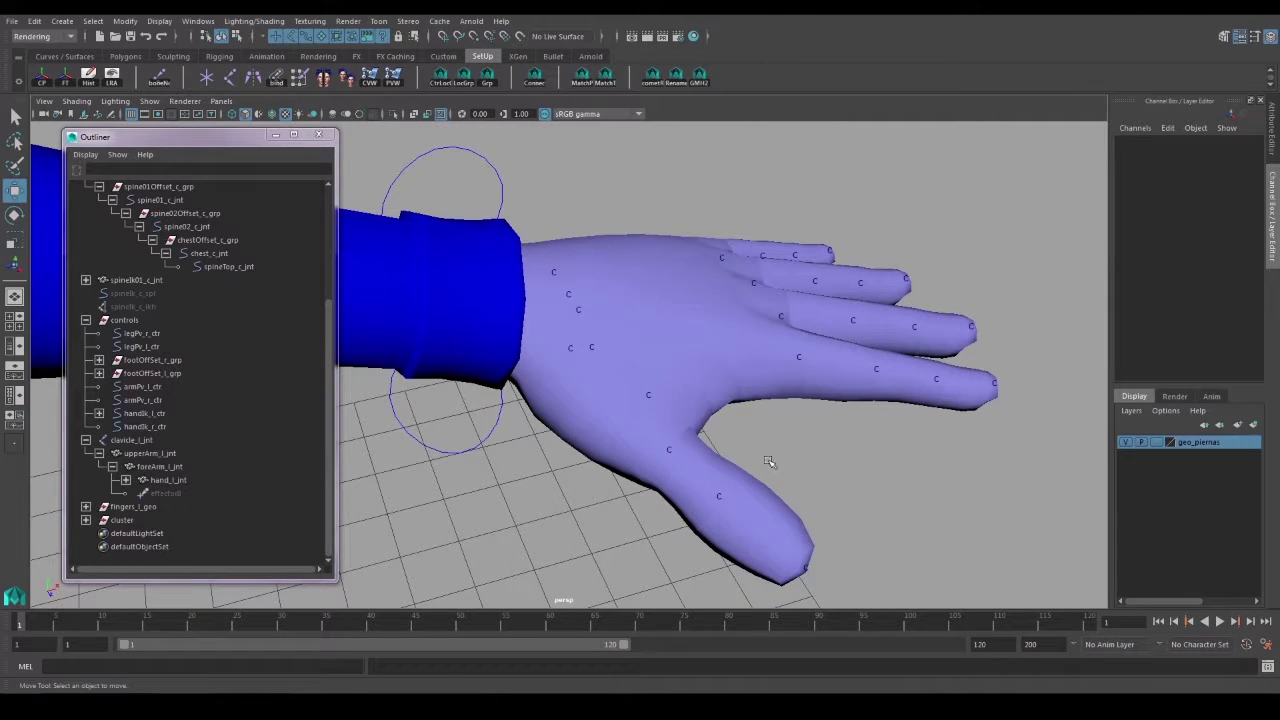
{"action": "key", "text": "space"}
{"action": "left_click", "coordinate": [764, 487]}
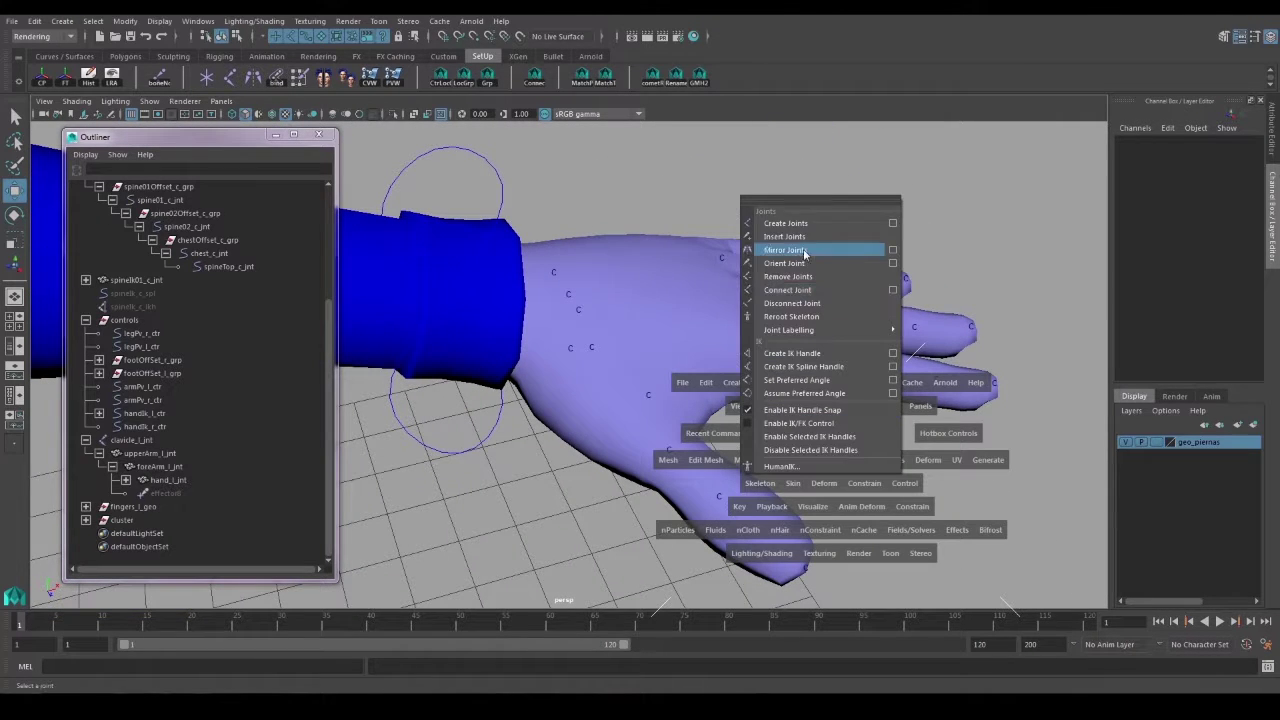
{"action": "left_click", "coordinate": [801, 226]}
{"action": "mouse_move", "coordinate": [613, 329]}
{"action": "left_mouse_down", "text": "alt"}
{"action": "mouse_move", "coordinate": [638, 338]}
{"action": "mouse_move", "coordinate": [609, 343]}
{"action": "mouse_move", "coordinate": [620, 348]}
{"action": "left_mouse_up", "text": "alt"}
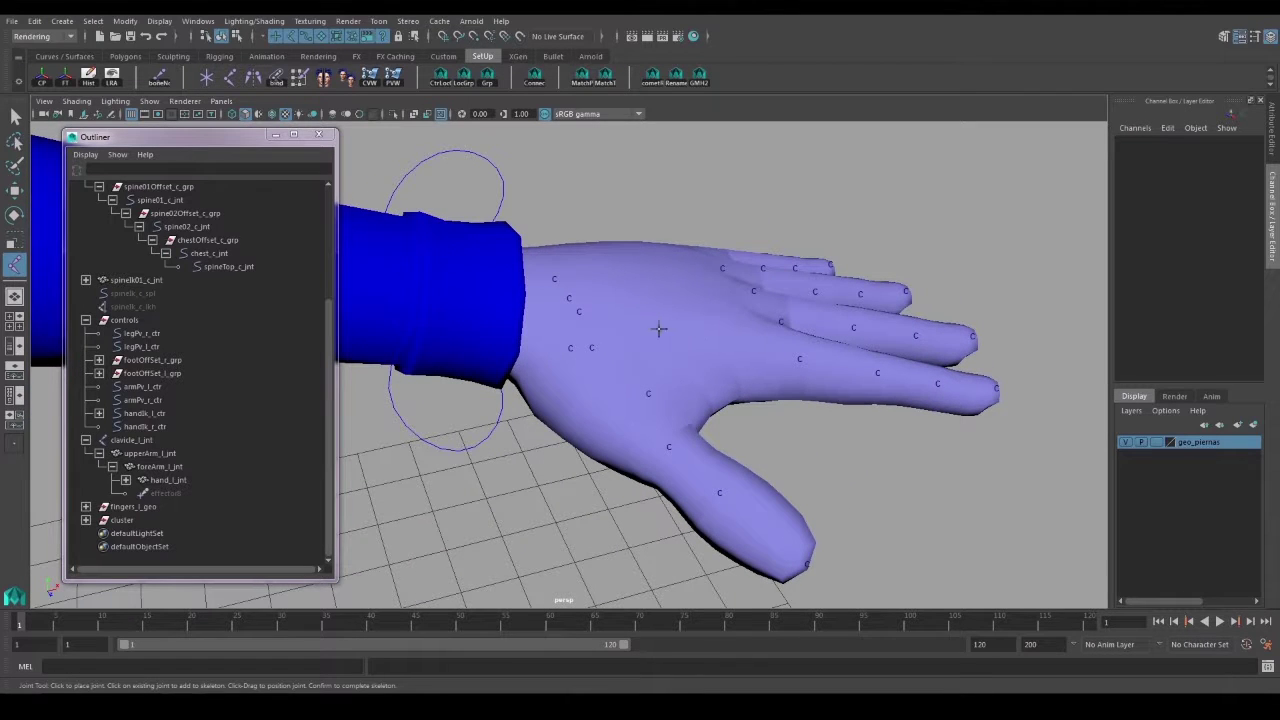
{"action": "key", "text": "w"}
Hide the left arm hierarchy from clavicle_l_jnt down, leaving the finger geometry and clusters in view.
{"action": "left_click", "coordinate": [693, 326]}
{"action": "right_click_drag", "start_coordinate": [858, 438], "coordinate": [416, 464], "text": "alt"}
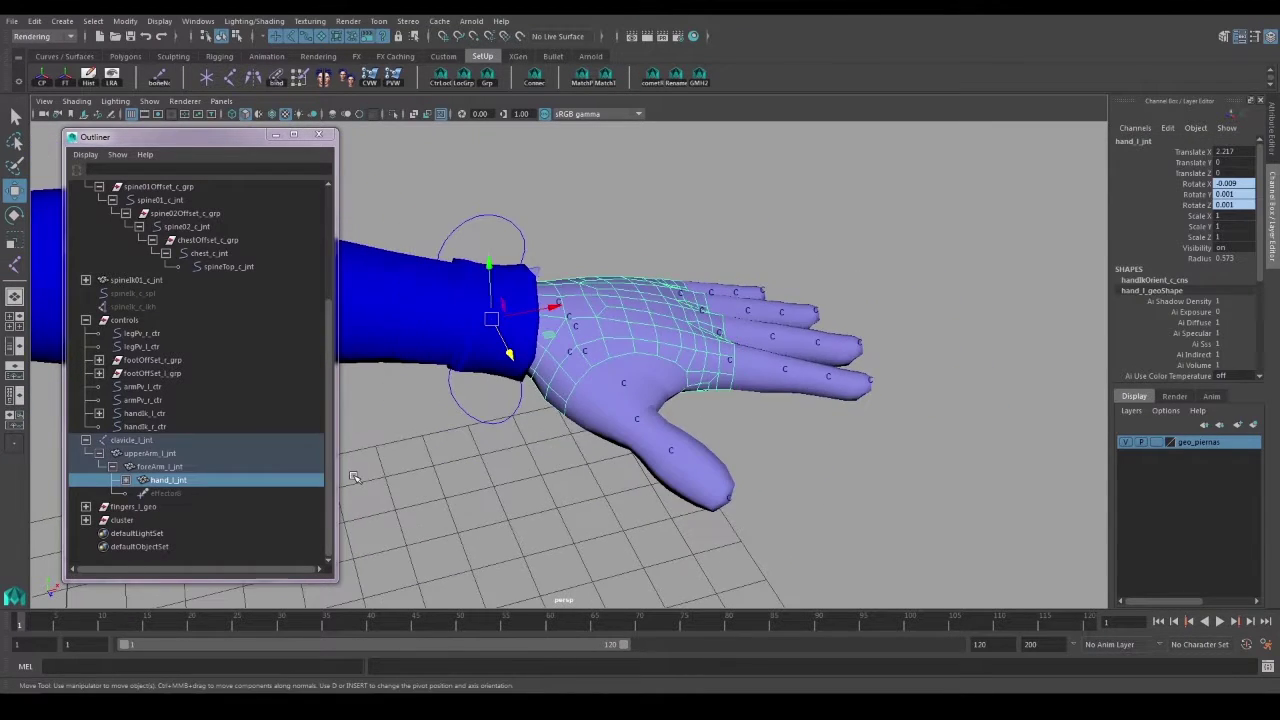
{"action": "left_click", "coordinate": [139, 441]}
{"action": "key", "text": "ctrl+h"}
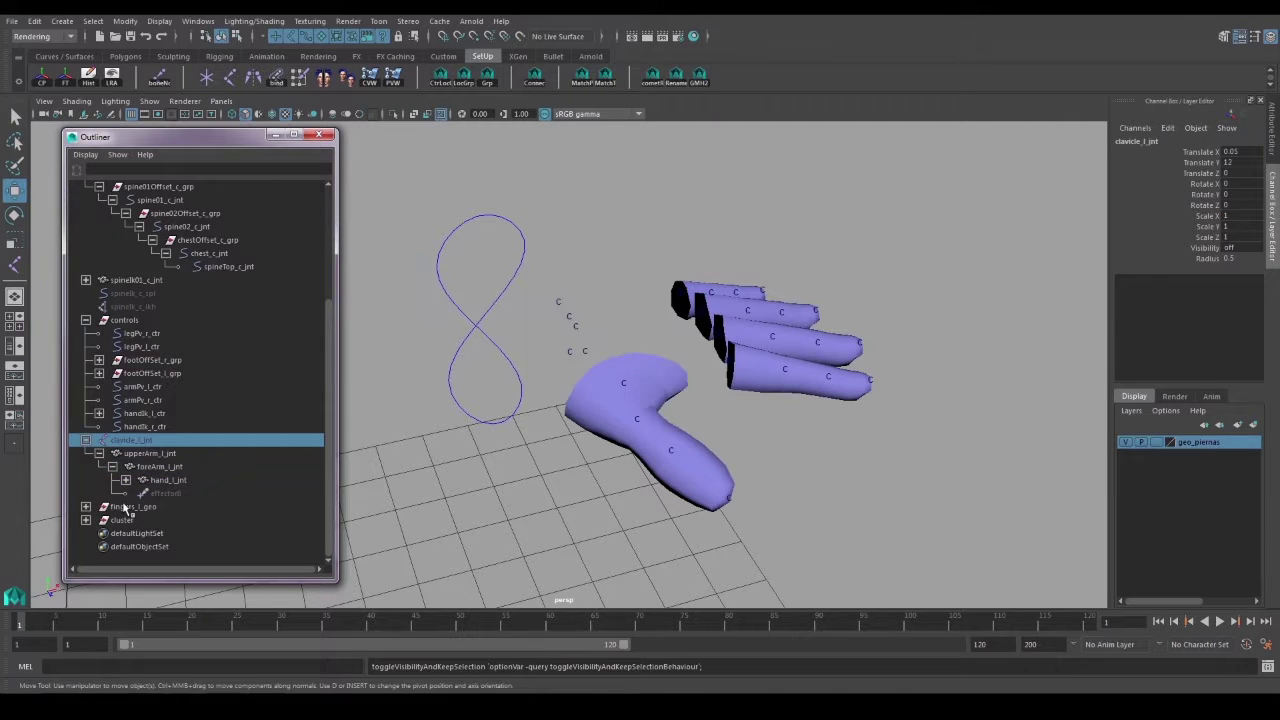
Hide the fingers_l_geo group, leaving the finger and wrist clusters in view.
{"action": "left_click", "coordinate": [130, 507]}
{"action": "key", "text": "ctrl+h"}
{"action": "middle_click_drag", "start_coordinate": [741, 413], "coordinate": [663, 363], "text": "alt"}
{"action": "left_click_drag", "start_coordinate": [663, 363], "coordinate": [511, 287], "text": "alt"}
{"action": "left_click", "coordinate": [577, 360]}
{"action": "left_click_drag", "start_coordinate": [514, 370], "coordinate": [629, 385], "text": "alt"}
Draw a five-joint chain with the Joint Tool from the thumb-side wrist cluster to the thumb tip, snapping each joint to its cluster point.
{"action": "key", "text": "space"}
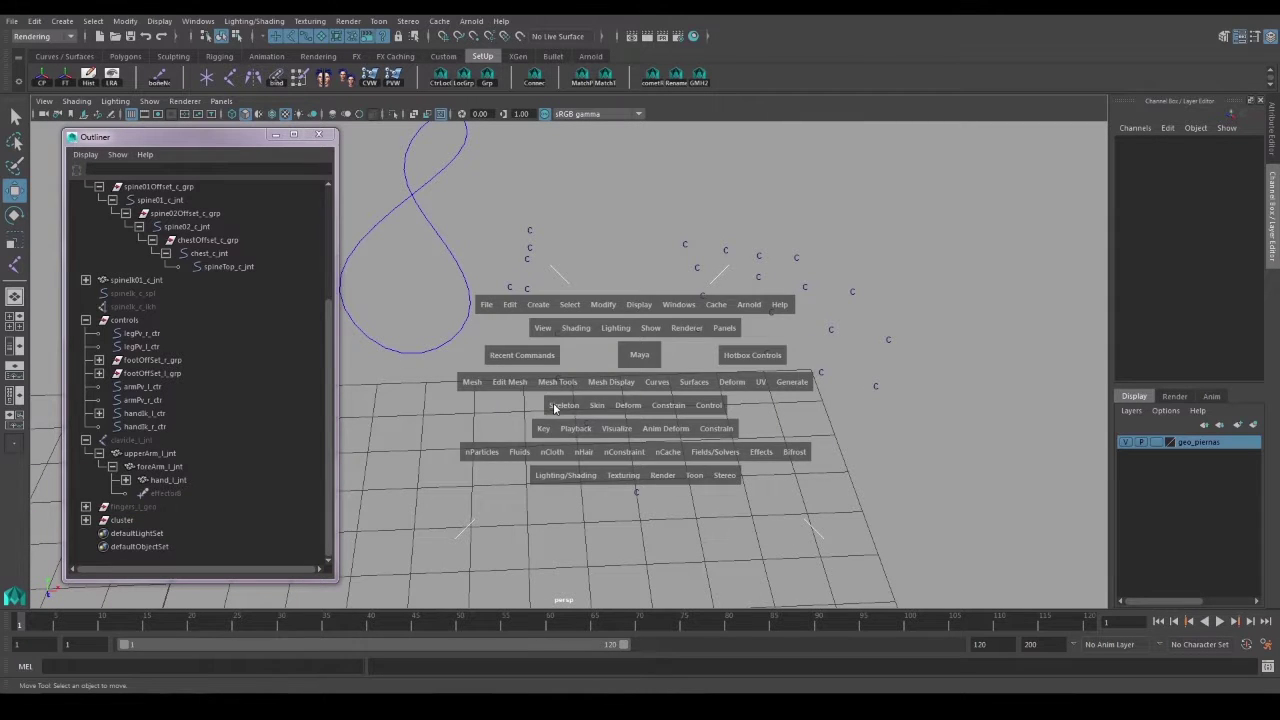
{"action": "left_click", "coordinate": [14, 265]}
{"action": "left_click_drag", "start_coordinate": [506, 311], "coordinate": [603, 334], "text": "alt"}
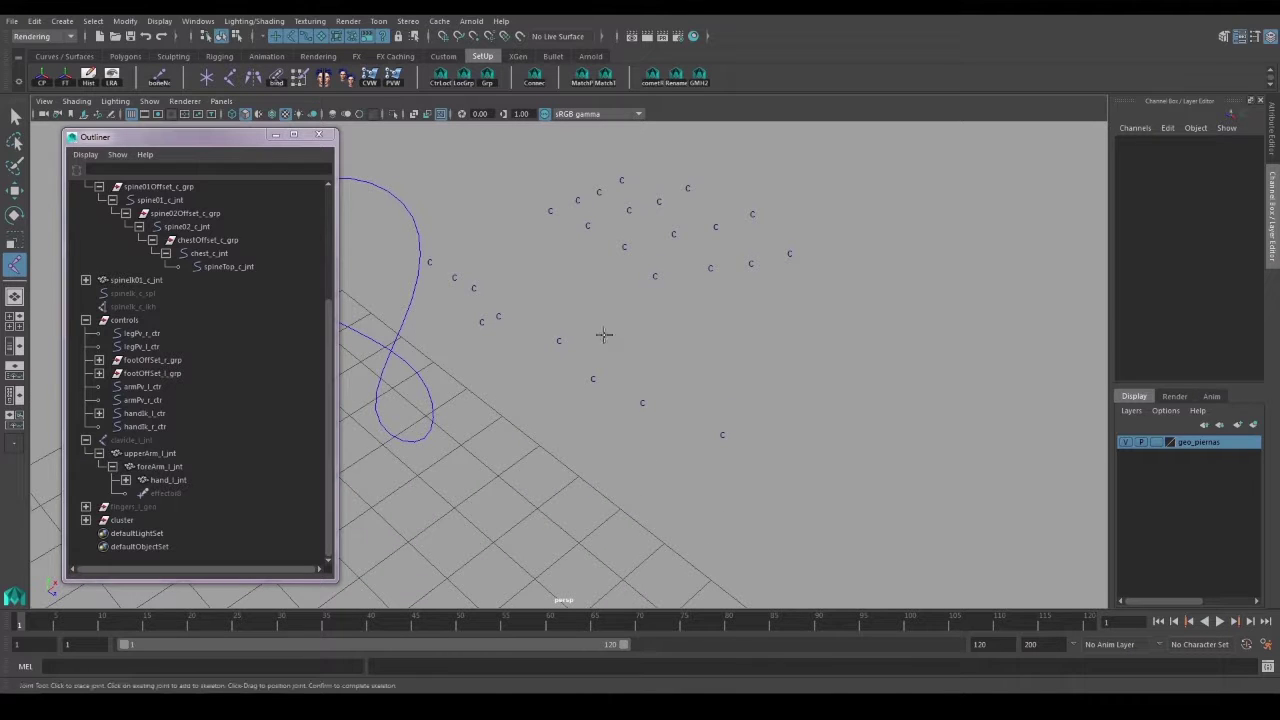
{"action": "left_click", "coordinate": [474, 36]}
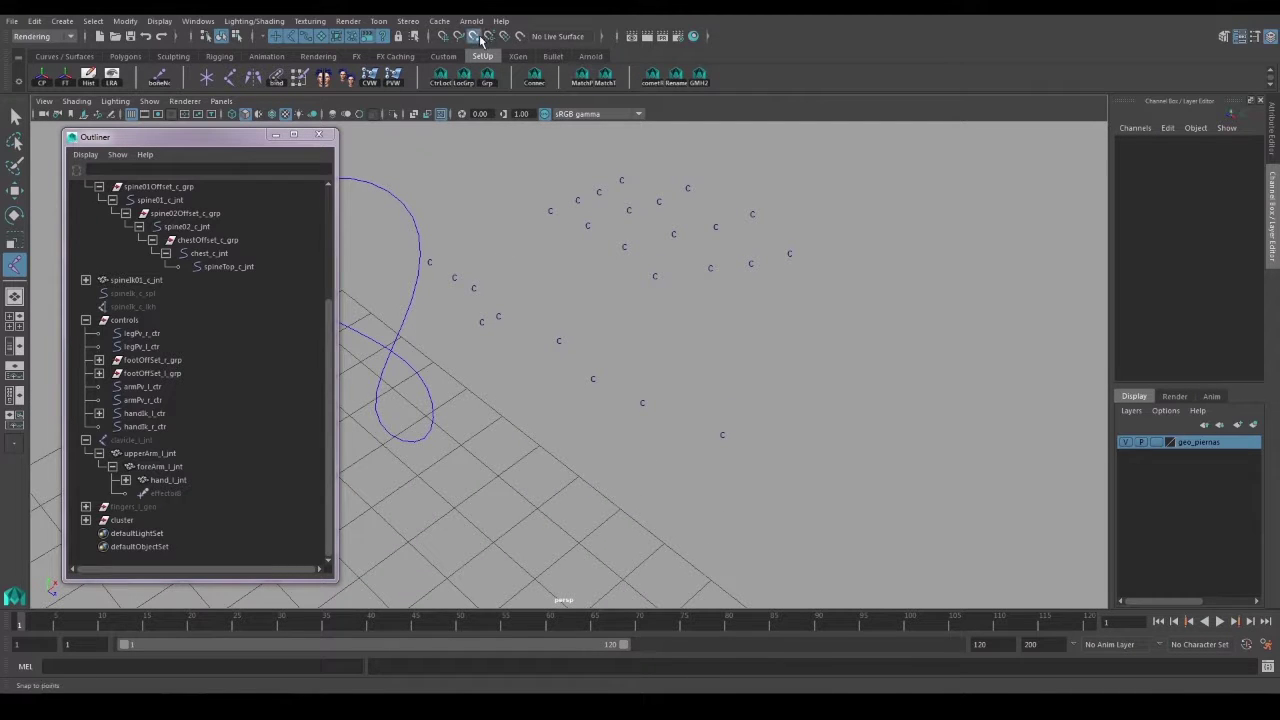
{"action": "left_click", "coordinate": [480, 320]}
{"action": "left_click", "coordinate": [559, 343]}
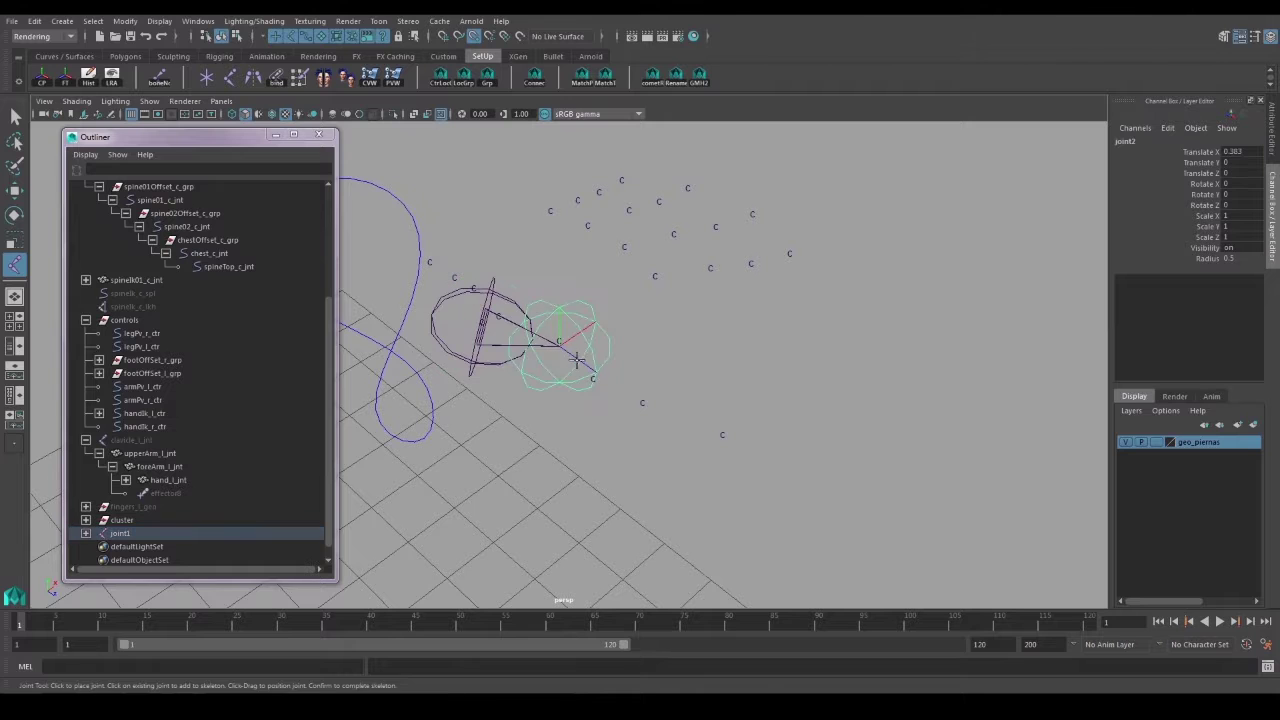
{"action": "left_click", "coordinate": [593, 381]}
{"action": "left_click", "coordinate": [642, 402]}
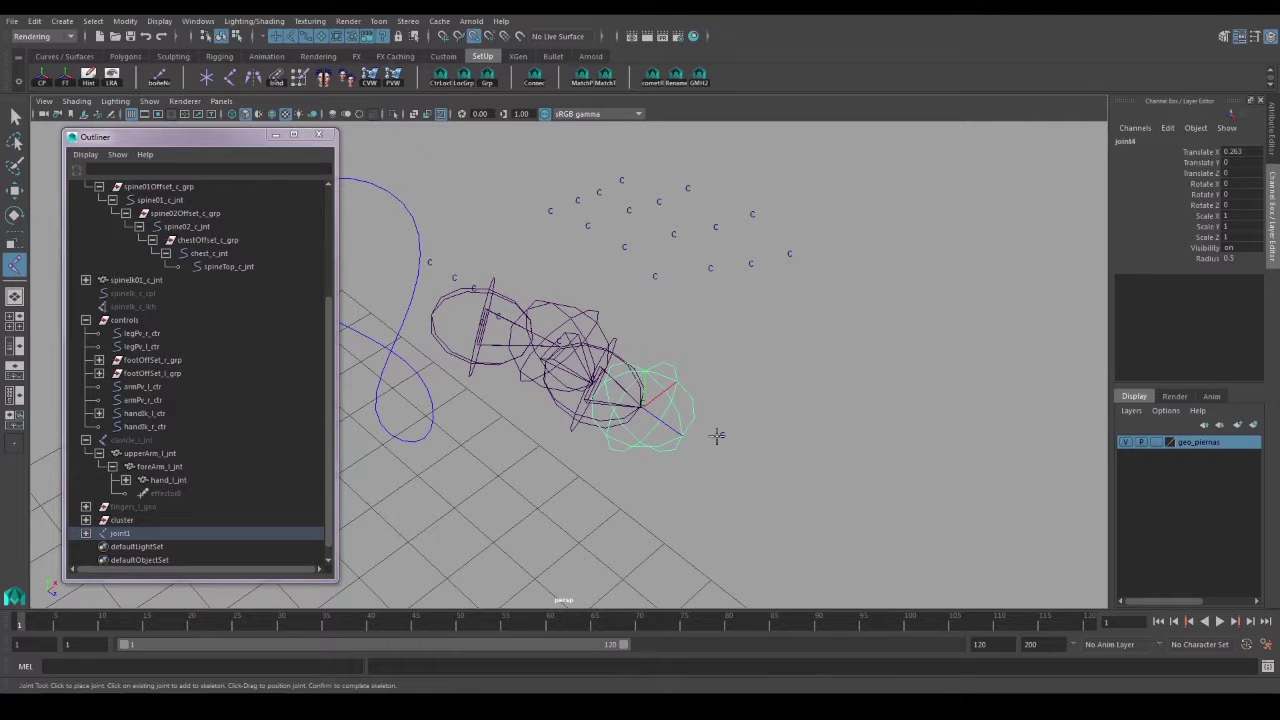
{"action": "left_click", "coordinate": [722, 436]}
{"action": "key", "text": "Return"}
Set the radius of the thumb joints joint1 to joint5 to 0.1.
{"action": "left_click_drag", "start_coordinate": [709, 374], "coordinate": [624, 376], "text": "alt"}
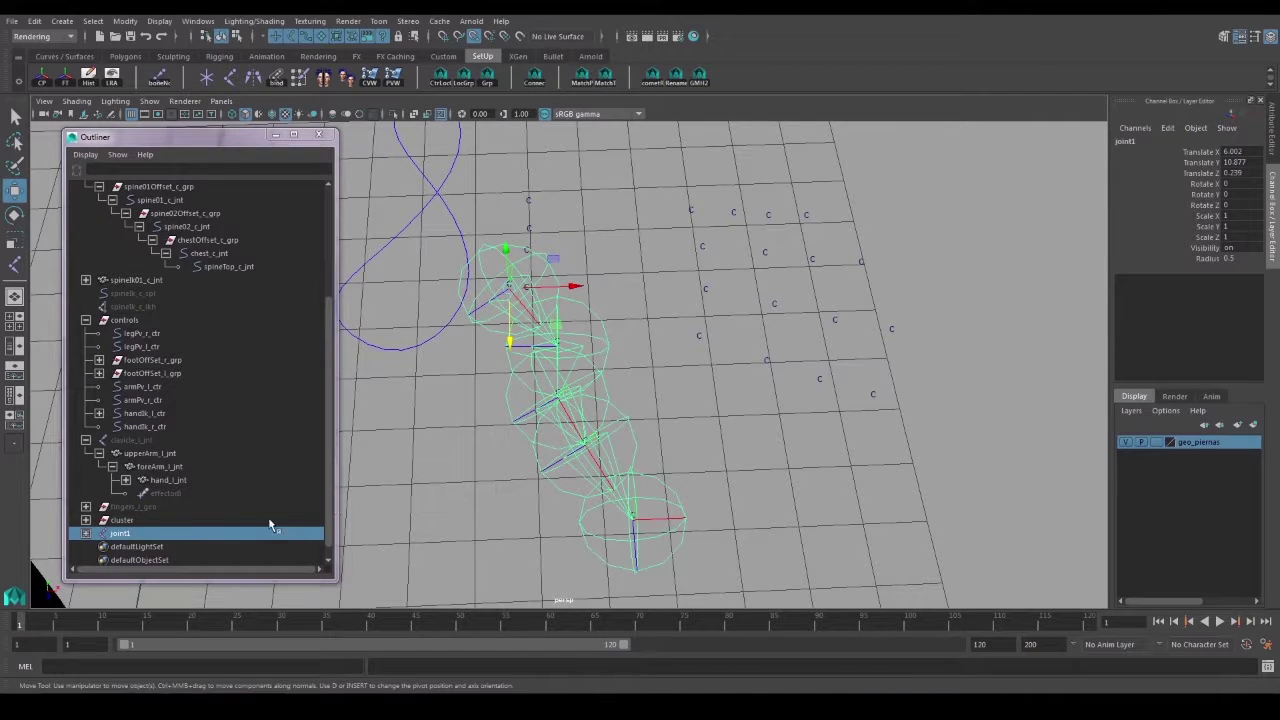
{"action": "left_click", "coordinate": [87, 535], "text": "shift"}
{"action": "scroll", "coordinate": [110, 525], "scroll_direction": "down", "scroll_amount": 2}
{"action": "left_click", "coordinate": [180, 520], "text": "shift"}
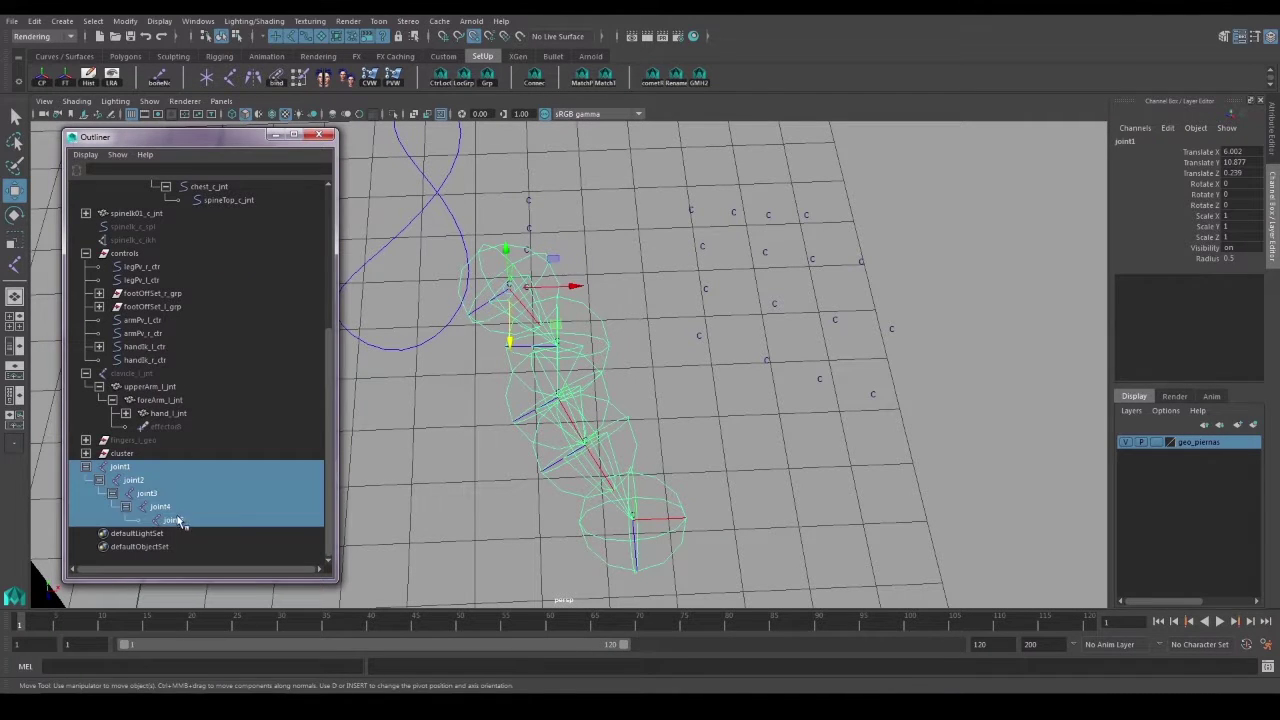
{"action": "double_click", "coordinate": [1240, 259]}
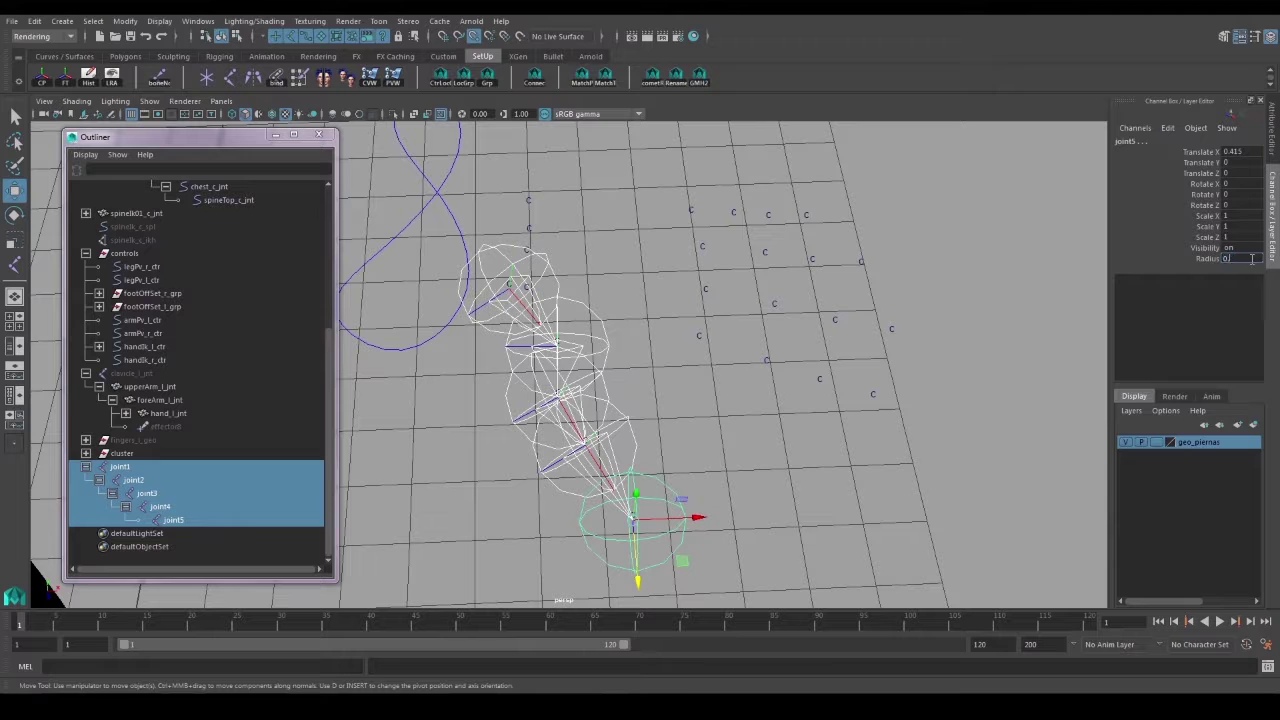
{"action": "type", "text": "0.1"}
{"action": "key", "text": "Return"}
{"action": "left_click_drag", "start_coordinate": [598, 434], "coordinate": [582, 402], "text": "alt"}
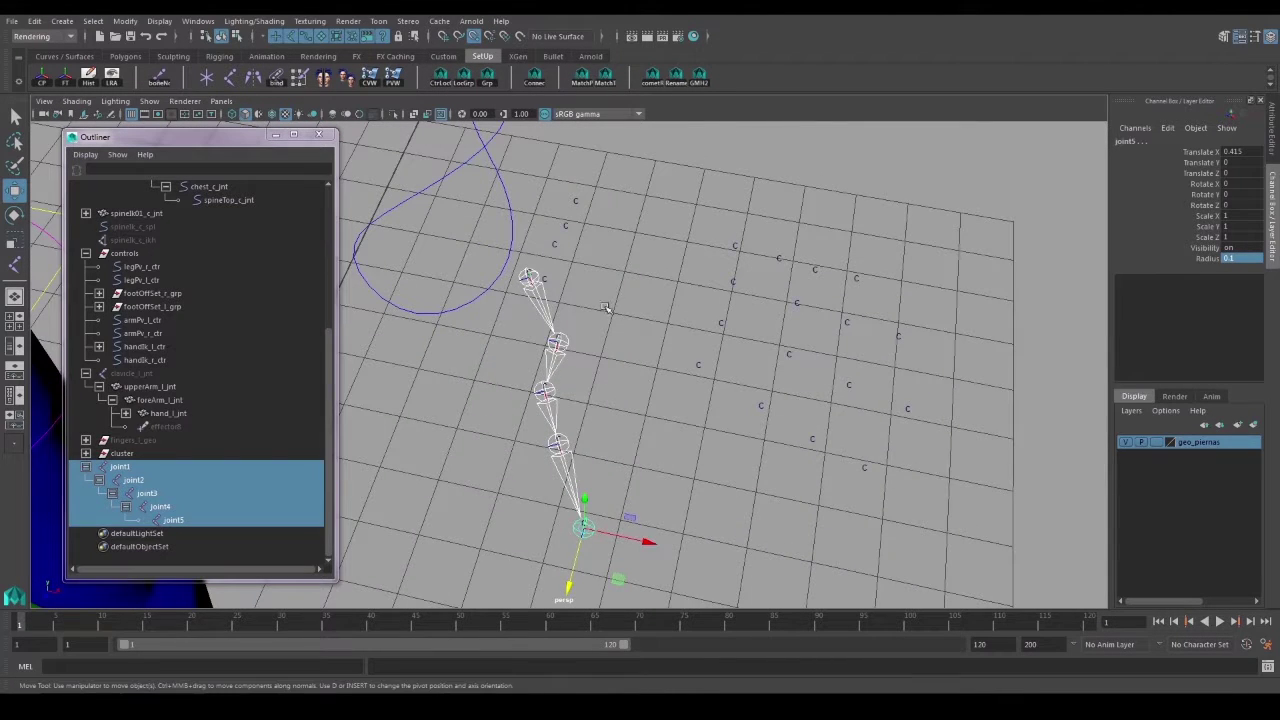
{"action": "left_click", "coordinate": [612, 302]}
Draw a five-joint chain through the index finger clusters, from the wrist to the fingertip, snapped to the cluster points.
{"action": "left_click", "coordinate": [13, 266]}
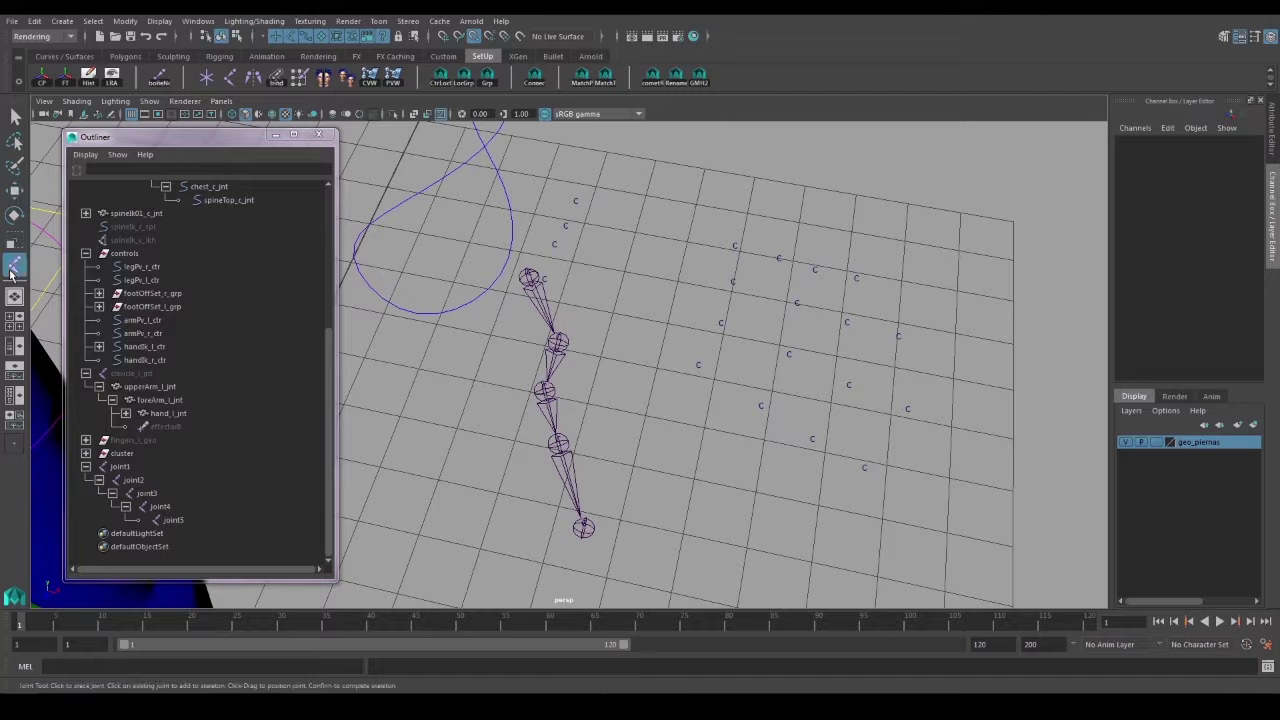
{"action": "left_click", "coordinate": [546, 279]}
{"action": "left_click", "coordinate": [706, 370]}
{"action": "left_click", "coordinate": [757, 404]}
{"action": "left_click", "coordinate": [812, 442]}
{"action": "left_click", "coordinate": [862, 468]}
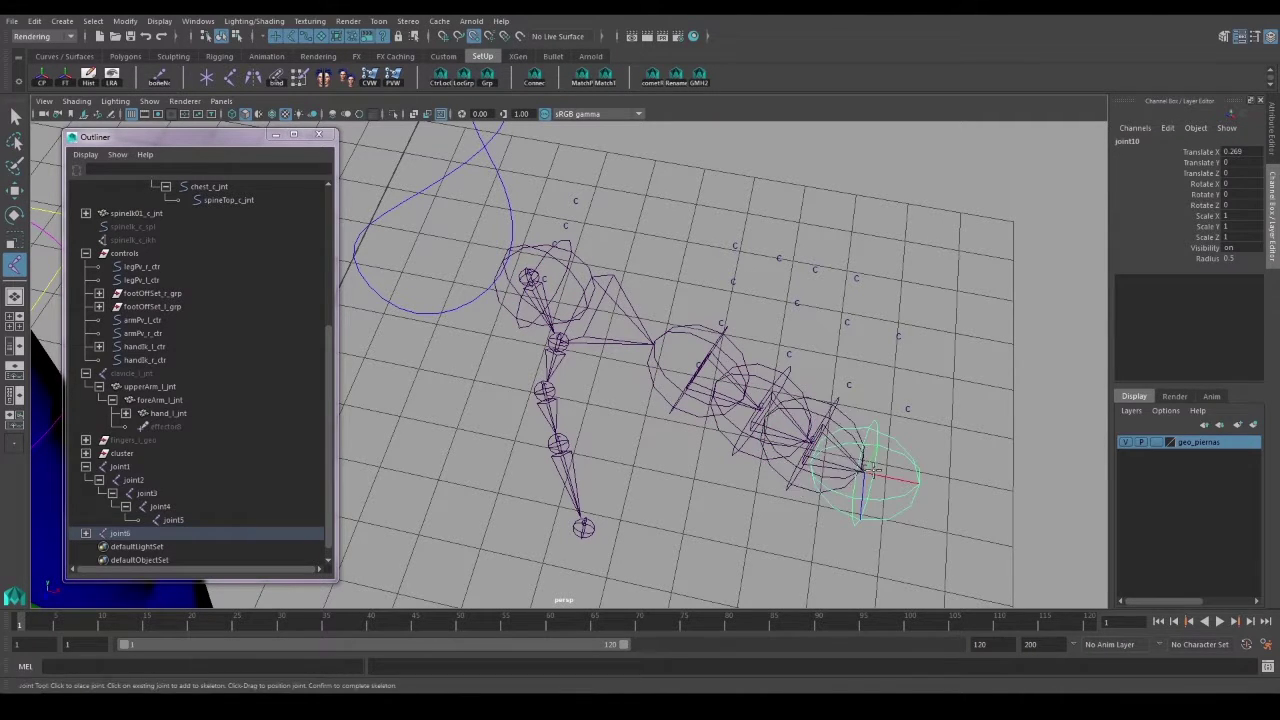
{"action": "key", "text": "w"}
Set the radius of the index finger joints joint6 to joint10 to 0.1.
{"action": "scroll", "coordinate": [200, 512], "scroll_direction": "down", "scroll_amount": 1}
{"action": "left_click", "coordinate": [87, 519]}
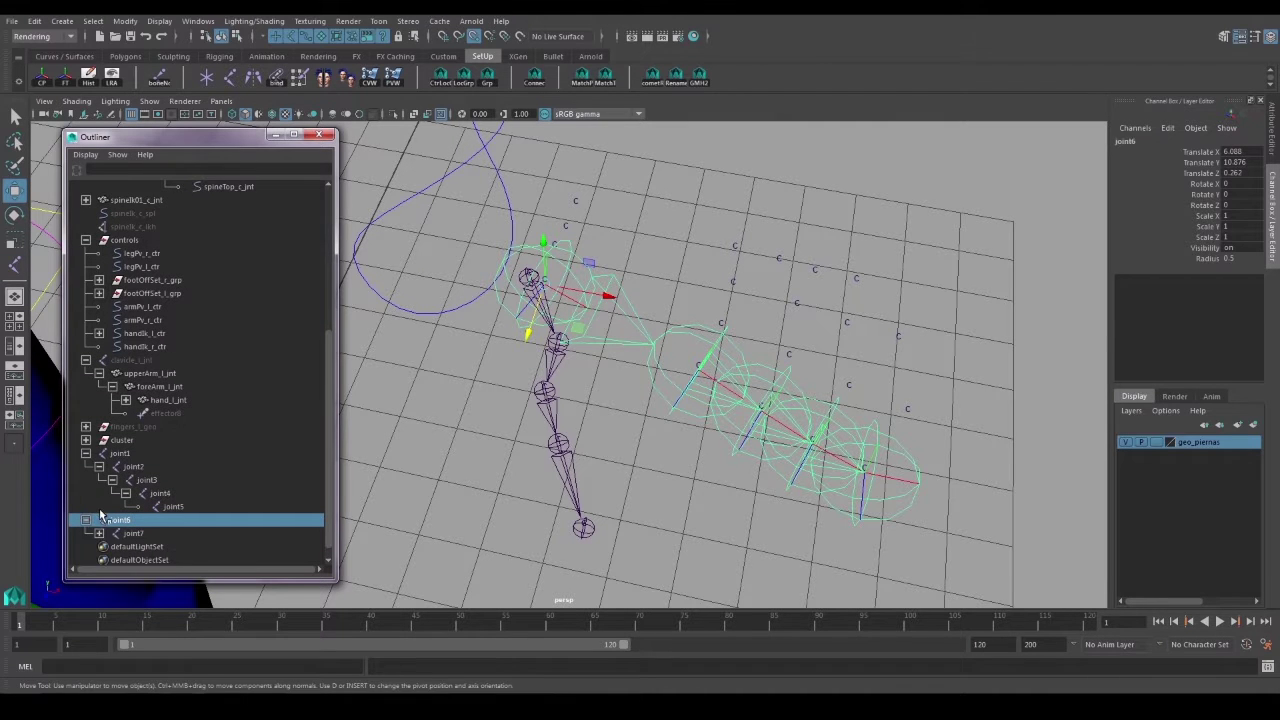
{"action": "scroll", "coordinate": [101, 513], "scroll_direction": "down", "scroll_amount": 1}
{"action": "left_click", "coordinate": [100, 520], "text": "shift"}
{"action": "scroll", "coordinate": [101, 517], "scroll_direction": "down", "scroll_amount": 1}
{"action": "left_click", "coordinate": [186, 519], "text": "shift"}
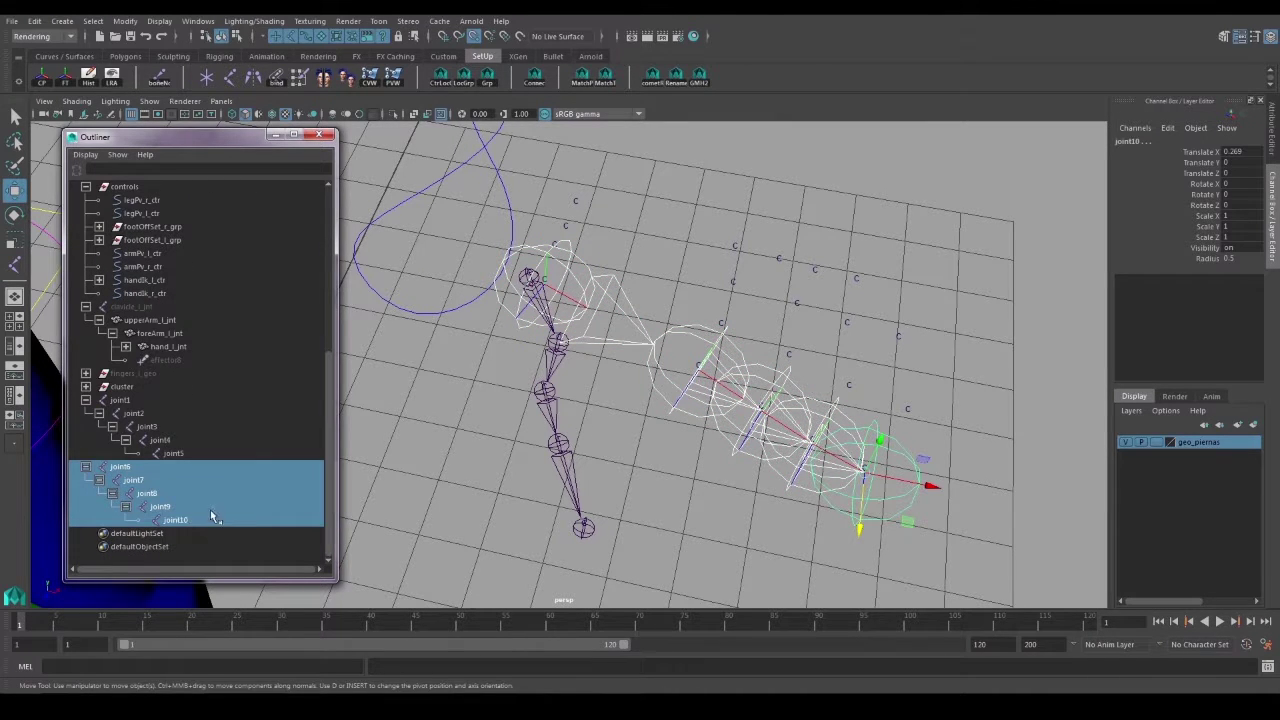
{"action": "double_click", "coordinate": [1229, 258]}
{"action": "type", "text": "1"}
{"action": "key", "text": "Return"}
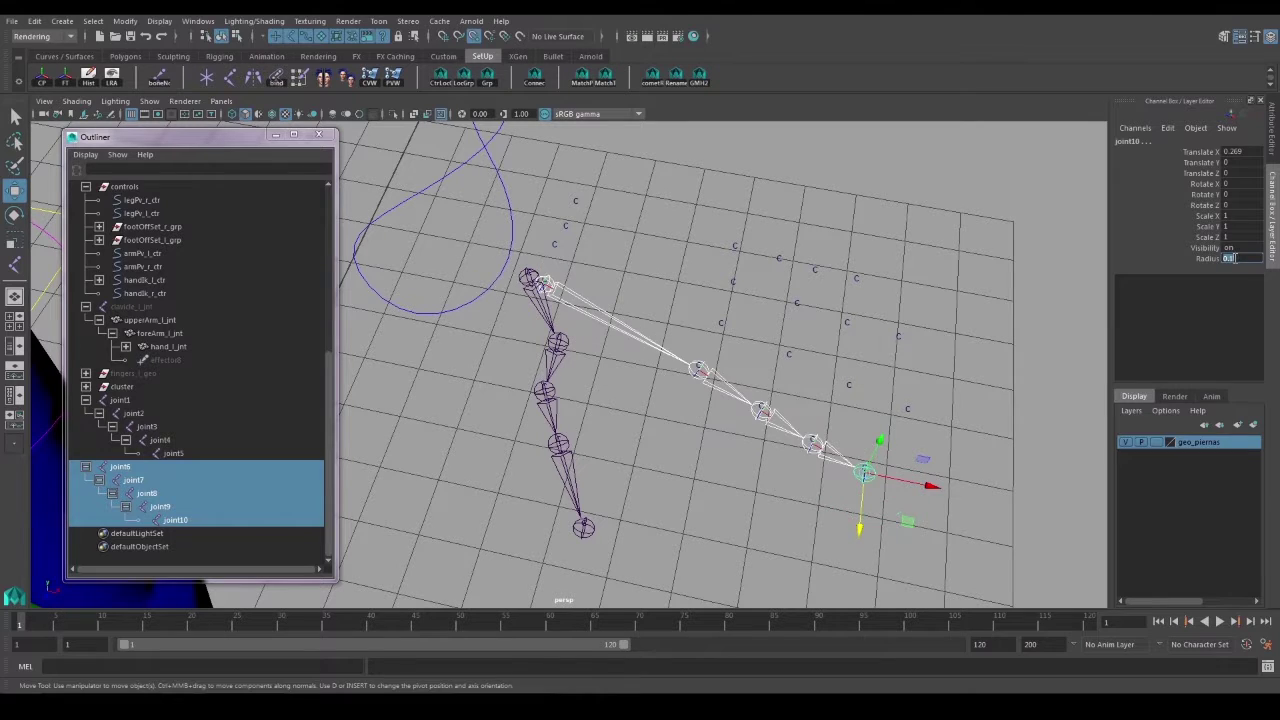
Draw a five-joint chain through the middle finger clusters and set the radius of its joints to 0.1.
{"action": "key", "text": "y"}
{"action": "left_click", "coordinate": [554, 244]}
{"action": "left_click", "coordinate": [721, 323]}
{"action": "left_click", "coordinate": [789, 354]}
{"action": "left_click", "coordinate": [849, 385]}
{"action": "left_click", "coordinate": [908, 409]}
{"action": "left_click", "coordinate": [175, 520], "text": "shift"}
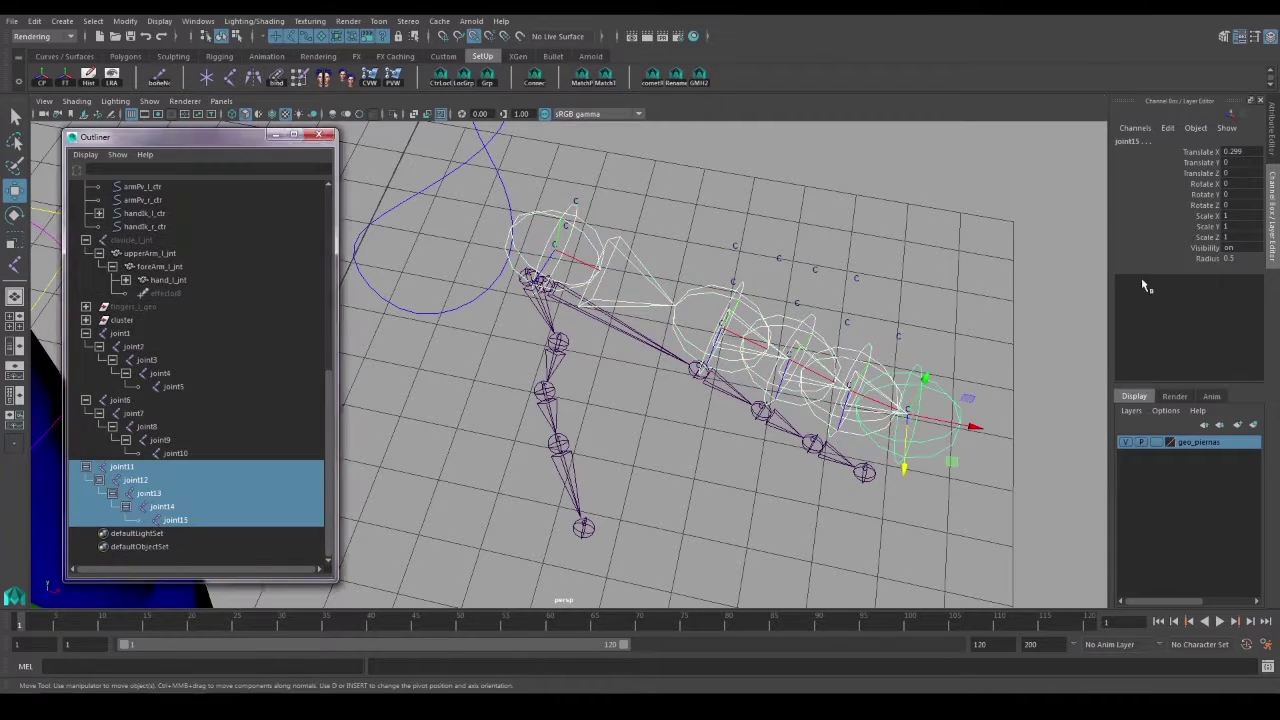
{"action": "type", "text": "0.1"}
Draw five-joint chains through the ring and little finger clusters and set their joint radius to 0.1.
{"action": "left_click", "coordinate": [14, 265]}
{"action": "left_click", "coordinate": [551, 200]}
{"action": "left_click", "coordinate": [686, 310]}
{"action": "left_click", "coordinate": [742, 354]}
{"action": "left_click", "coordinate": [787, 390]}
{"action": "left_click", "coordinate": [834, 424]}
{"action": "left_click", "coordinate": [86, 533], "text": "shift"}
{"action": "left_click", "coordinate": [175, 520], "text": "shift"}
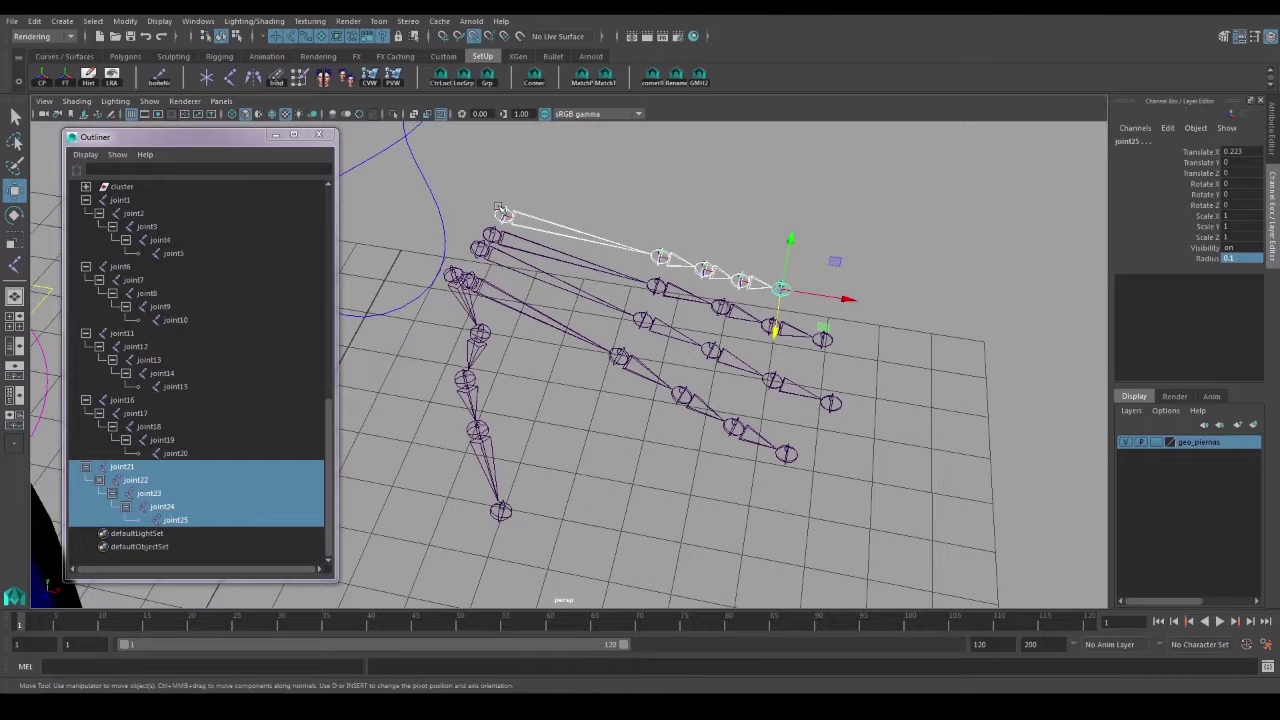
Rename the thumb chain joint1 to joint5 with cometRename, using base name fingerA, start number 0, padding 2 and suffix _l_jnt.
{"action": "scroll", "coordinate": [142, 374], "scroll_direction": "up", "scroll_amount": 3}
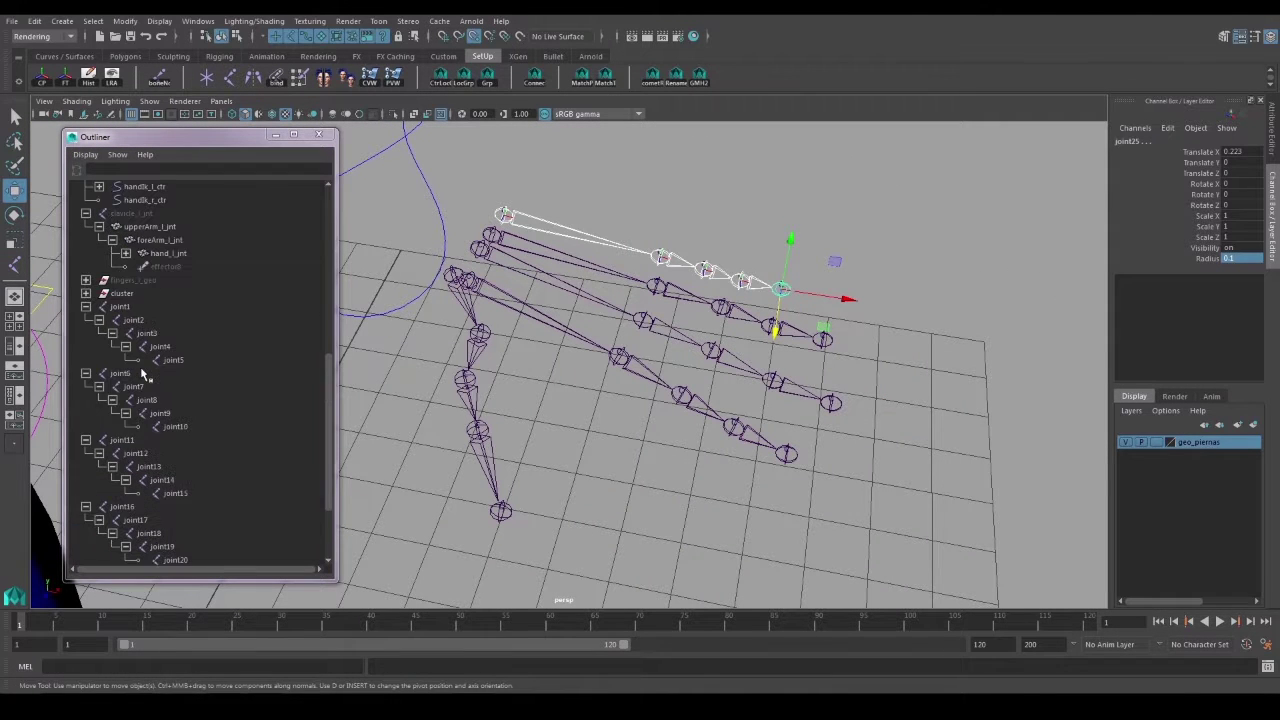
{"action": "left_click", "coordinate": [133, 308]}
{"action": "left_click", "coordinate": [181, 362], "text": "shift"}
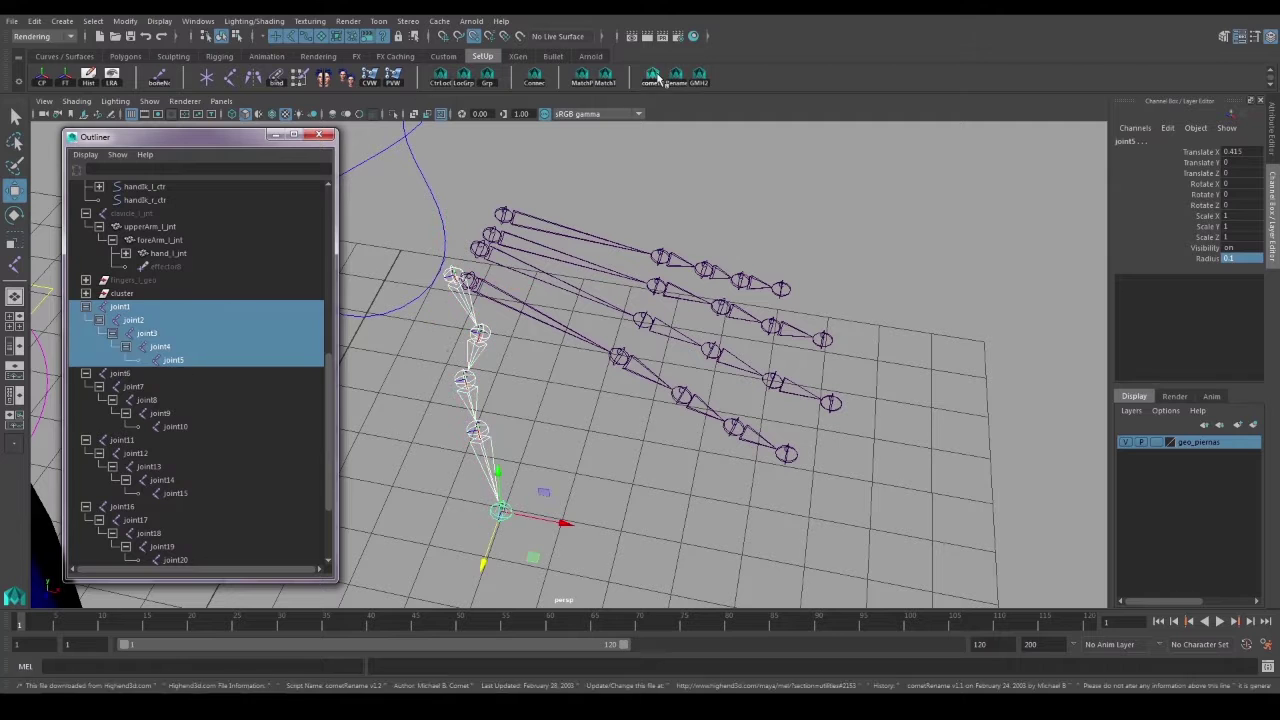
{"action": "left_click", "coordinate": [655, 76]}
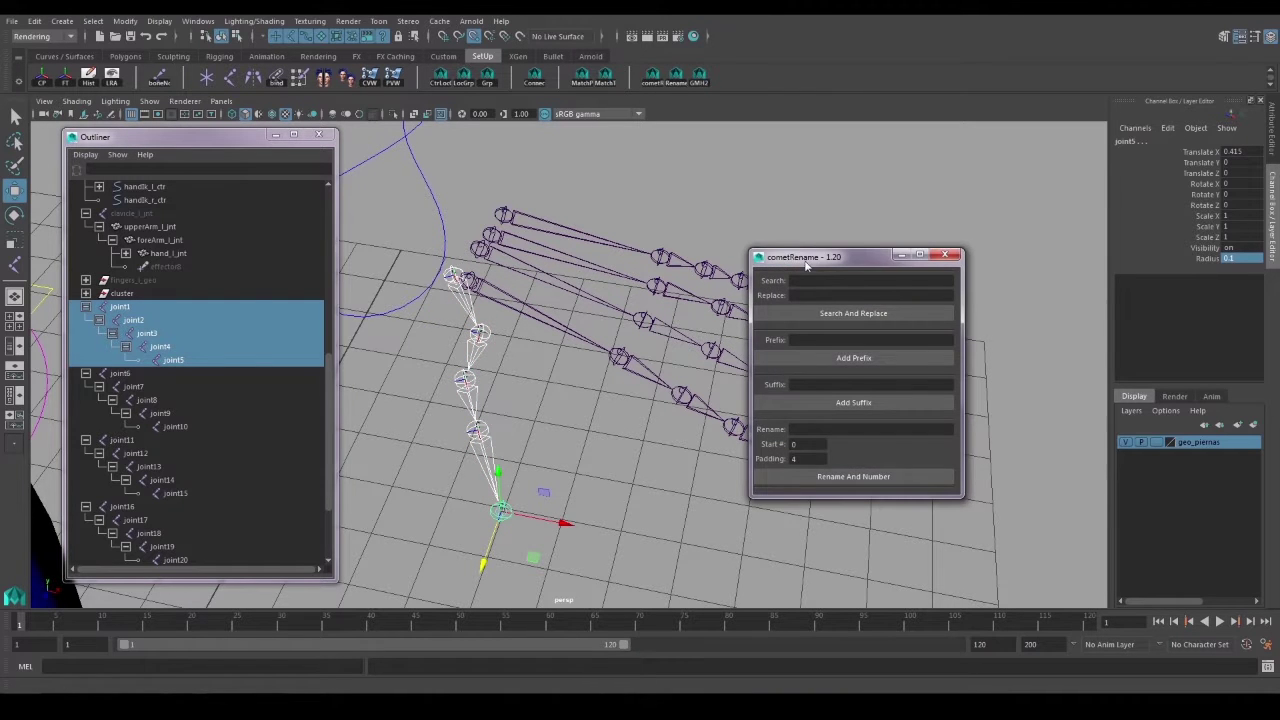
{"action": "mouse_move", "coordinate": [798, 266]}
{"action": "left_mouse_down"}
{"action": "mouse_move", "coordinate": [860, 295]}
{"action": "mouse_move", "coordinate": [798, 280]}
{"action": "left_mouse_up"}
{"action": "left_click_drag", "start_coordinate": [530, 316], "coordinate": [592, 292], "text": "alt"}
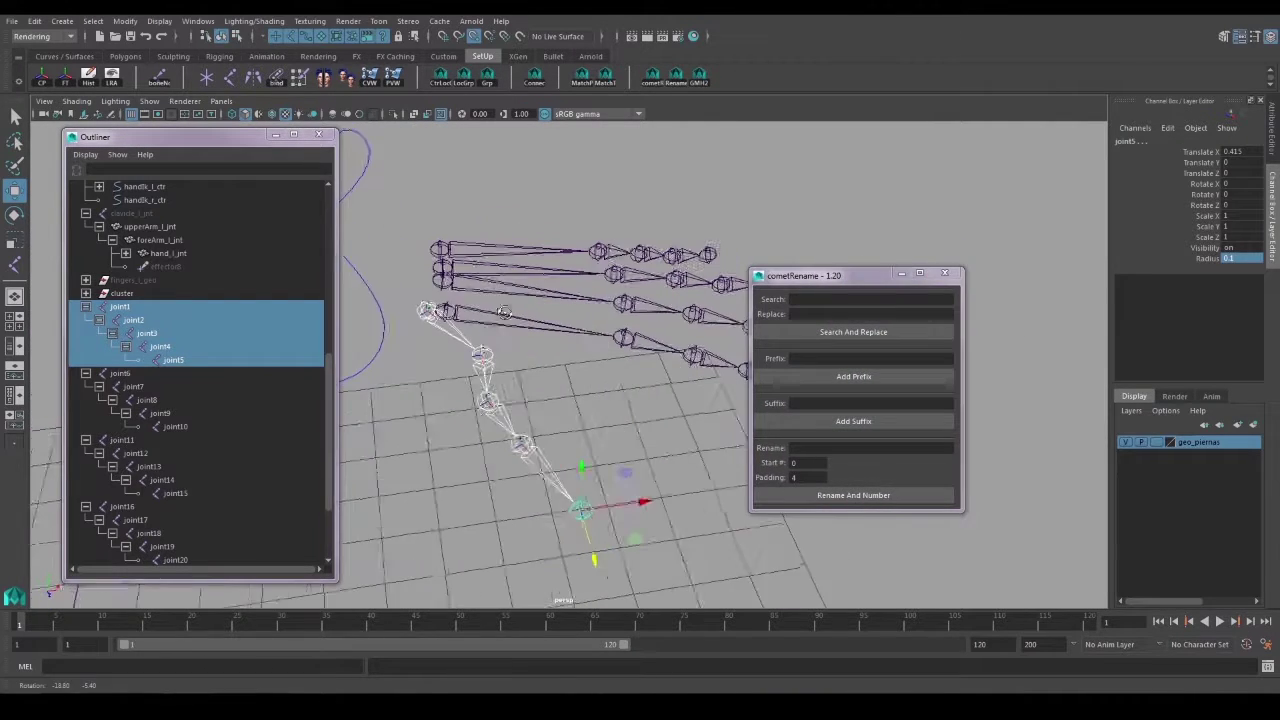
{"action": "left_click", "coordinate": [126, 308]}
{"action": "left_click", "coordinate": [171, 358], "text": "shift"}
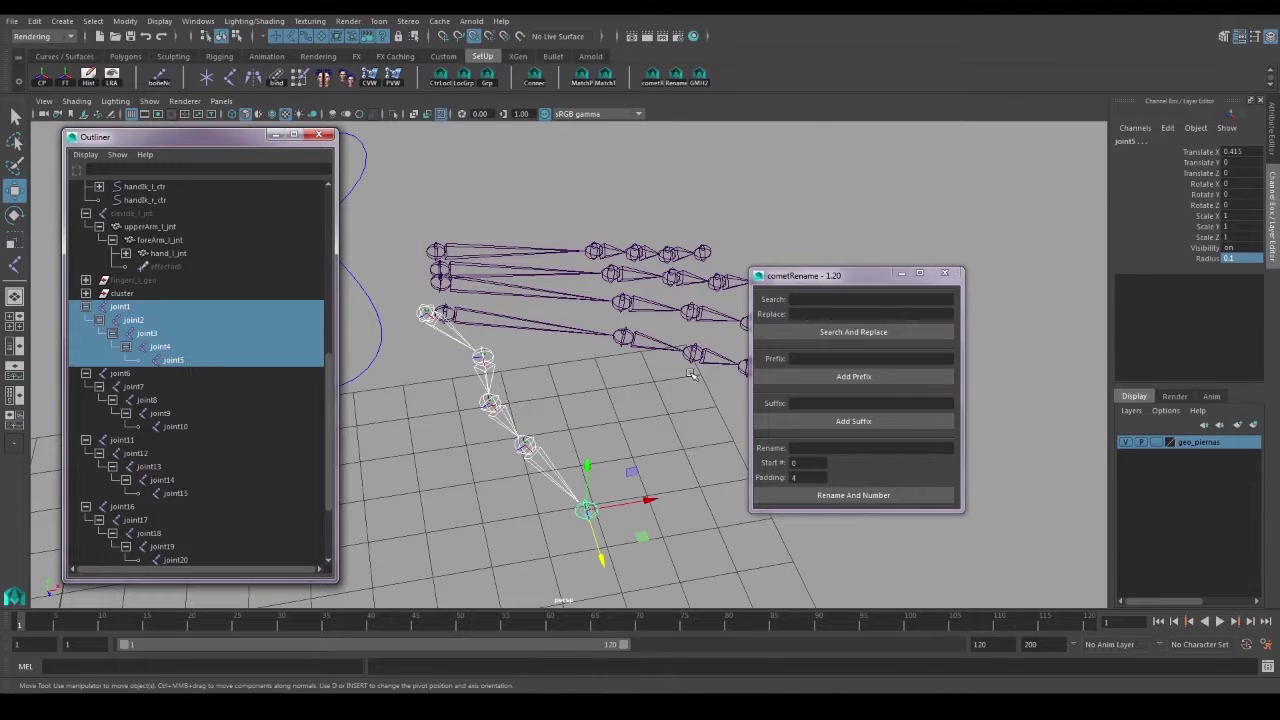
{"action": "left_click", "coordinate": [810, 447]}
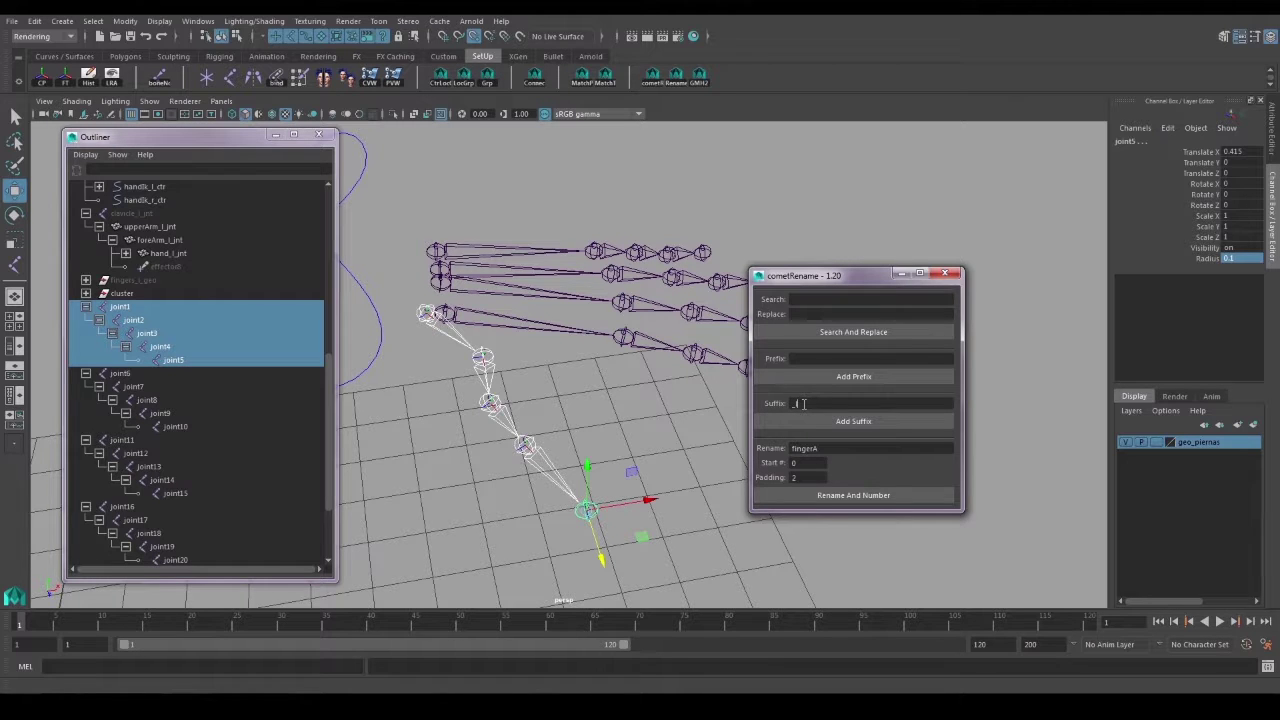
{"action": "left_click", "coordinate": [829, 495]}
{"action": "left_click", "coordinate": [836, 424]}
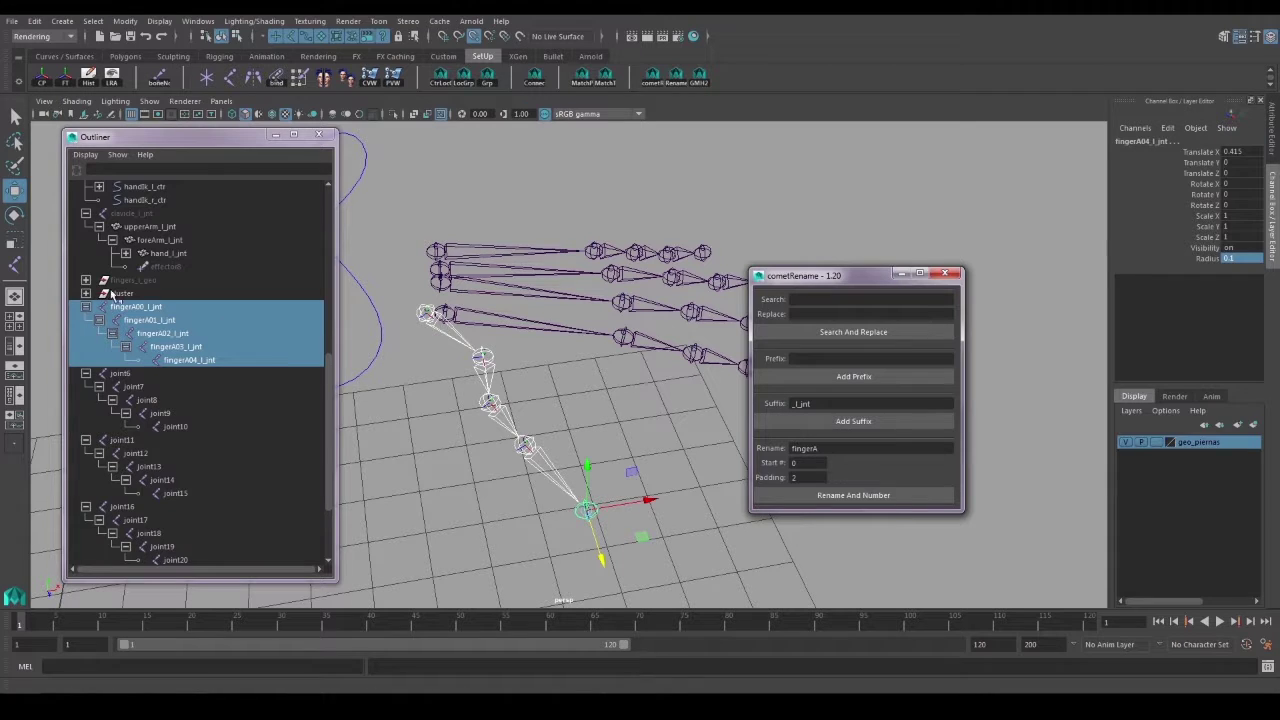
Rename the index finger chain joint6 to joint10 with base name fingerB, two-digit numbering and suffix _l_jnt.
{"action": "left_click_drag", "start_coordinate": [453, 346], "coordinate": [400, 326], "text": "alt"}
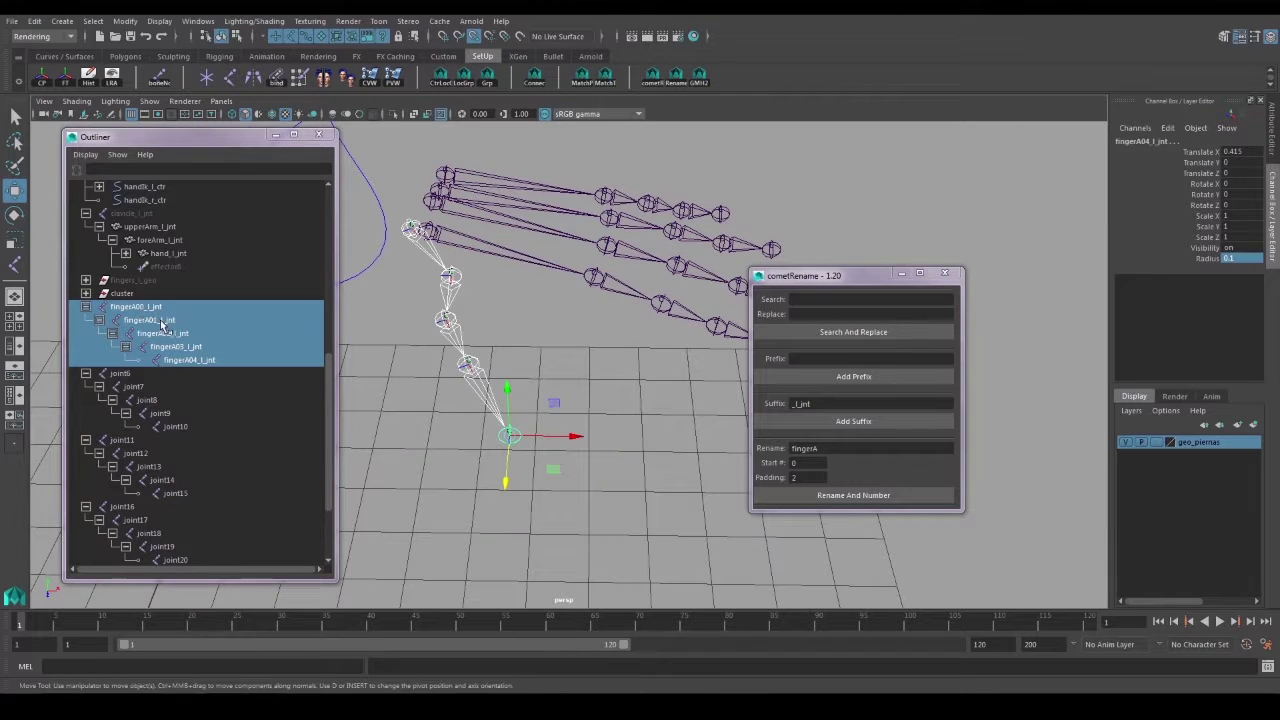
{"action": "left_click_drag", "start_coordinate": [606, 336], "coordinate": [550, 340], "text": "alt"}
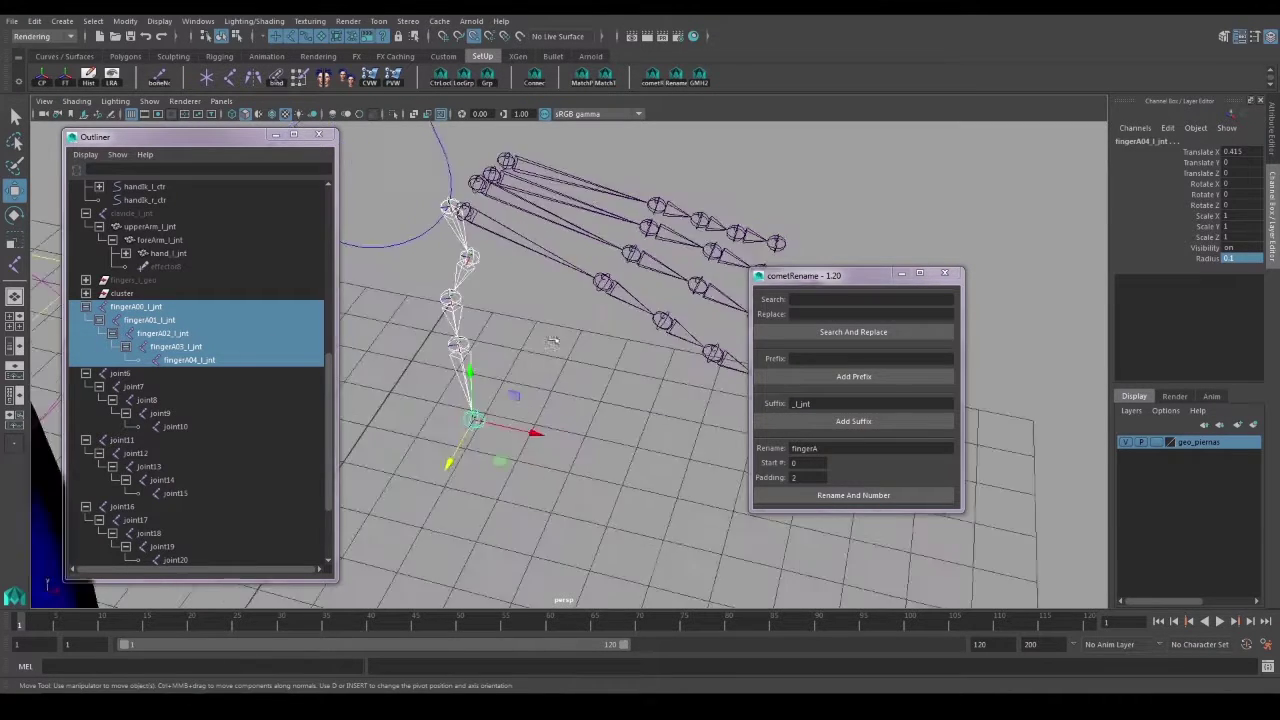
{"action": "left_click_drag", "start_coordinate": [137, 375], "coordinate": [174, 427]}
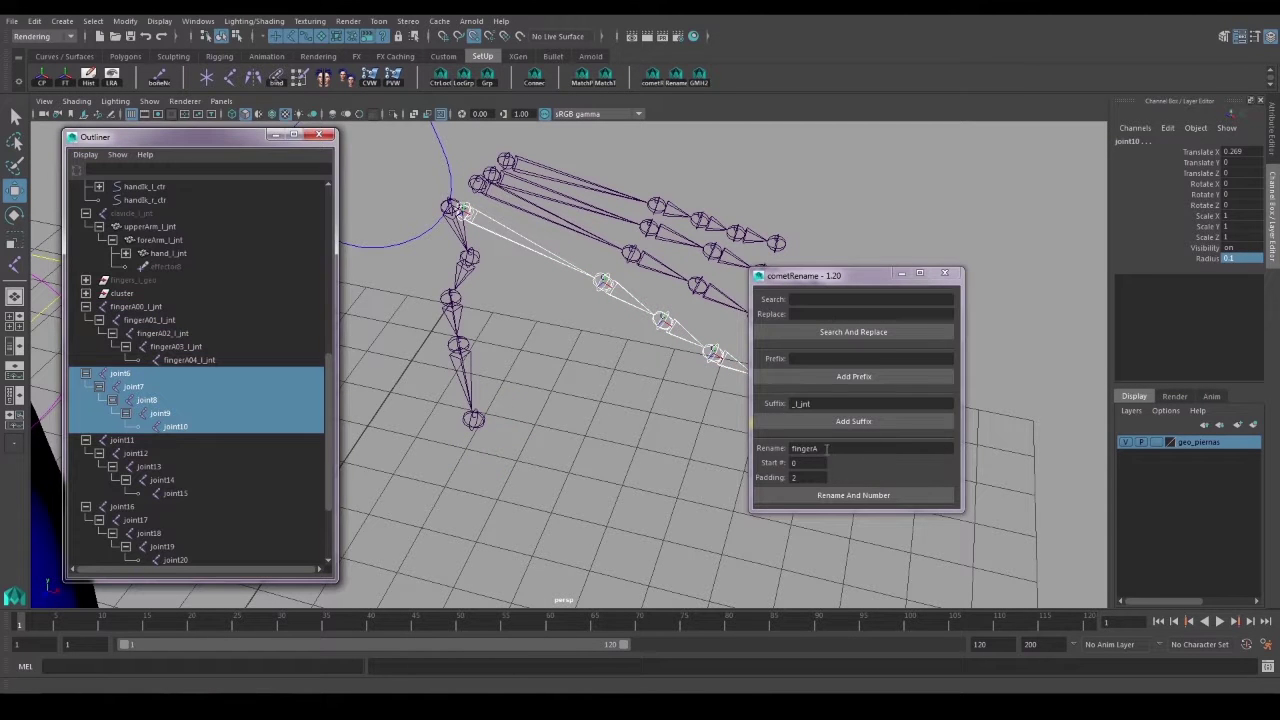
{"action": "left_click_drag", "start_coordinate": [827, 449], "coordinate": [815, 449]}
{"action": "left_click", "coordinate": [878, 494]}
{"action": "left_click", "coordinate": [848, 424]}
Rename the middle finger chain joint11 to joint15 with base name fingerC, two-digit numbering and suffix _l_jnt.
{"action": "left_click_drag", "start_coordinate": [124, 440], "coordinate": [185, 493]}
{"action": "mouse_move", "coordinate": [825, 449]}
{"action": "left_mouse_down"}
{"action": "mouse_move", "coordinate": [814, 449]}
{"action": "mouse_move", "coordinate": [842, 449]}
{"action": "left_mouse_up"}
{"action": "type", "text": "C"}
{"action": "left_click", "coordinate": [836, 494]}
{"action": "left_click", "coordinate": [840, 422]}
Rename the ring finger chain joint16 to joint20 with base name fingerD, two-digit numbering and suffix _l_jnt.
{"action": "scroll", "coordinate": [190, 430], "scroll_direction": "down", "scroll_amount": 3}
{"action": "left_click", "coordinate": [124, 400]}
{"action": "left_click", "coordinate": [189, 454], "text": "shift"}
{"action": "type", "text": "D"}
{"action": "left_click", "coordinate": [838, 494]}
{"action": "left_click", "coordinate": [838, 422]}
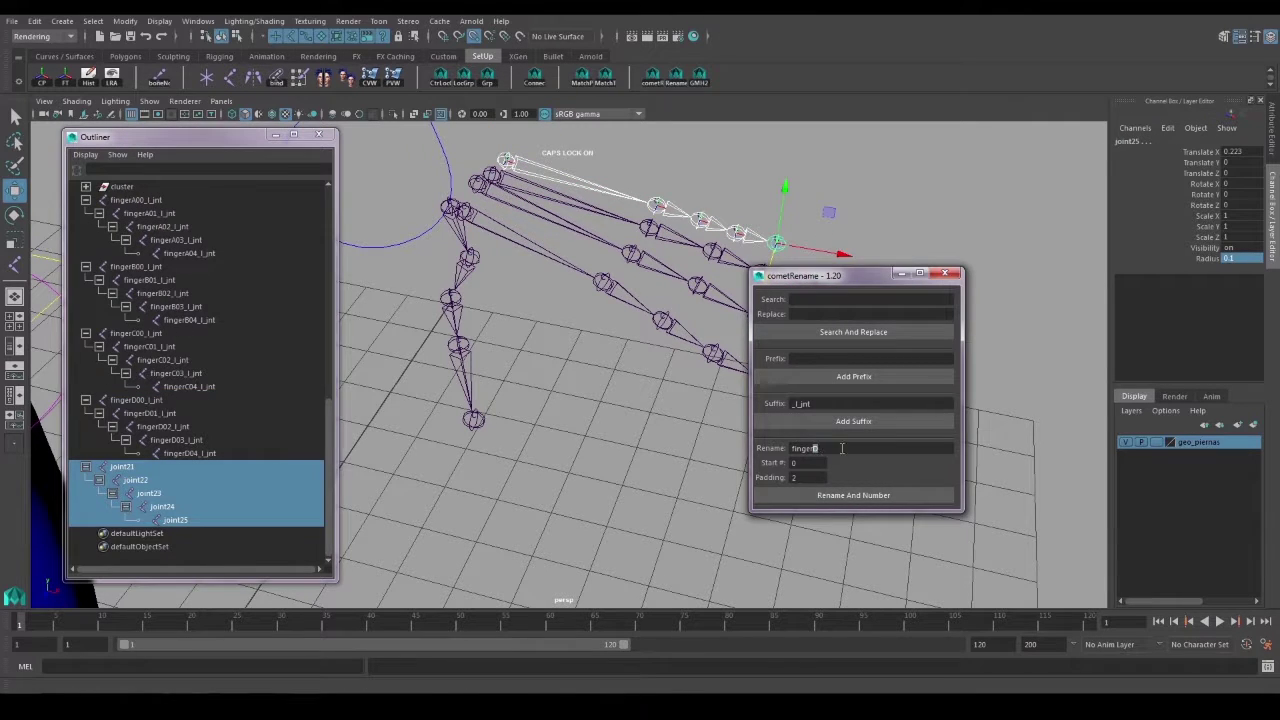
Rename the little finger chain joint21 to joint25 with base name fingerE and suffix _l_jnt, and close cometRename.
{"action": "left_click", "coordinate": [850, 494]}
{"action": "left_click", "coordinate": [846, 422]}
{"action": "right_click_drag", "start_coordinate": [694, 391], "coordinate": [560, 350], "text": "alt"}
{"action": "left_click_drag", "start_coordinate": [680, 300], "coordinate": [740, 277], "text": "alt"}
{"action": "middle_click_drag", "start_coordinate": [739, 277], "coordinate": [625, 285], "text": "alt"}
{"action": "right_click_drag", "start_coordinate": [625, 285], "coordinate": [690, 300], "text": "alt"}
{"action": "left_click", "coordinate": [944, 273]}
Unhide the clavicle_l_jnt arm hierarchy and the fingers_l_geo group.
{"action": "scroll", "coordinate": [193, 362], "scroll_direction": "up", "scroll_amount": 6}
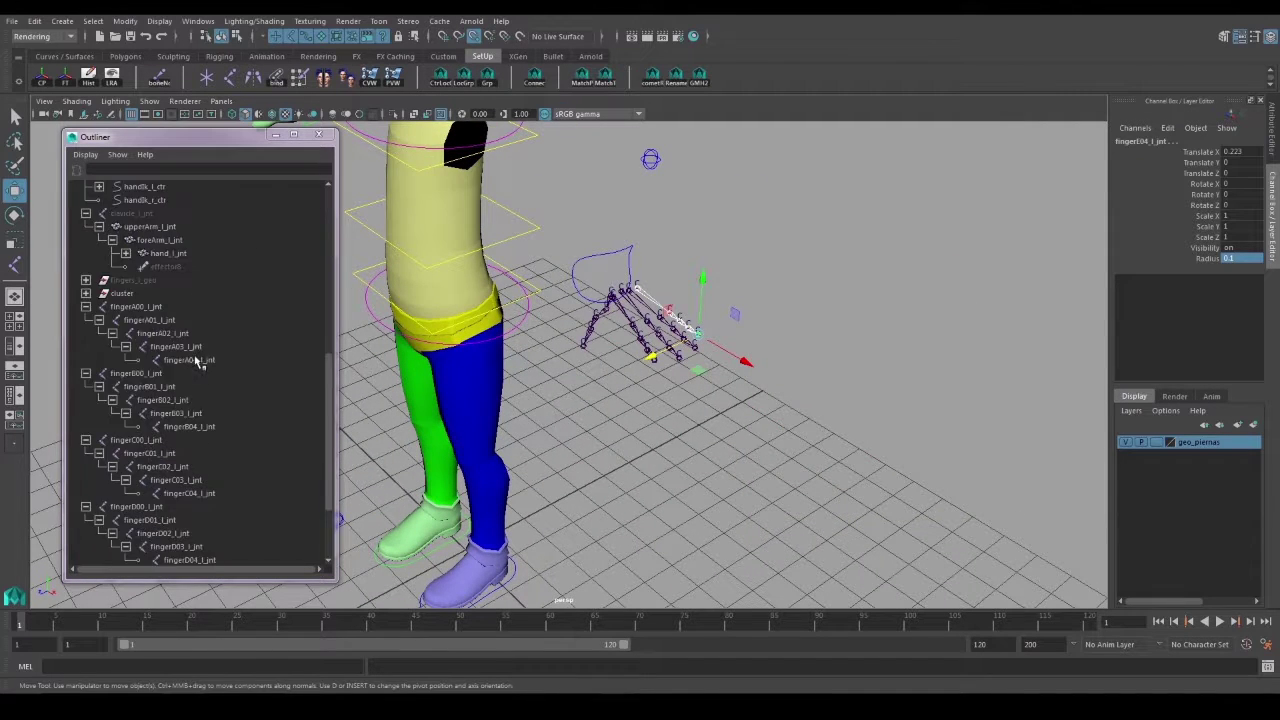
{"action": "left_click", "coordinate": [139, 427]}
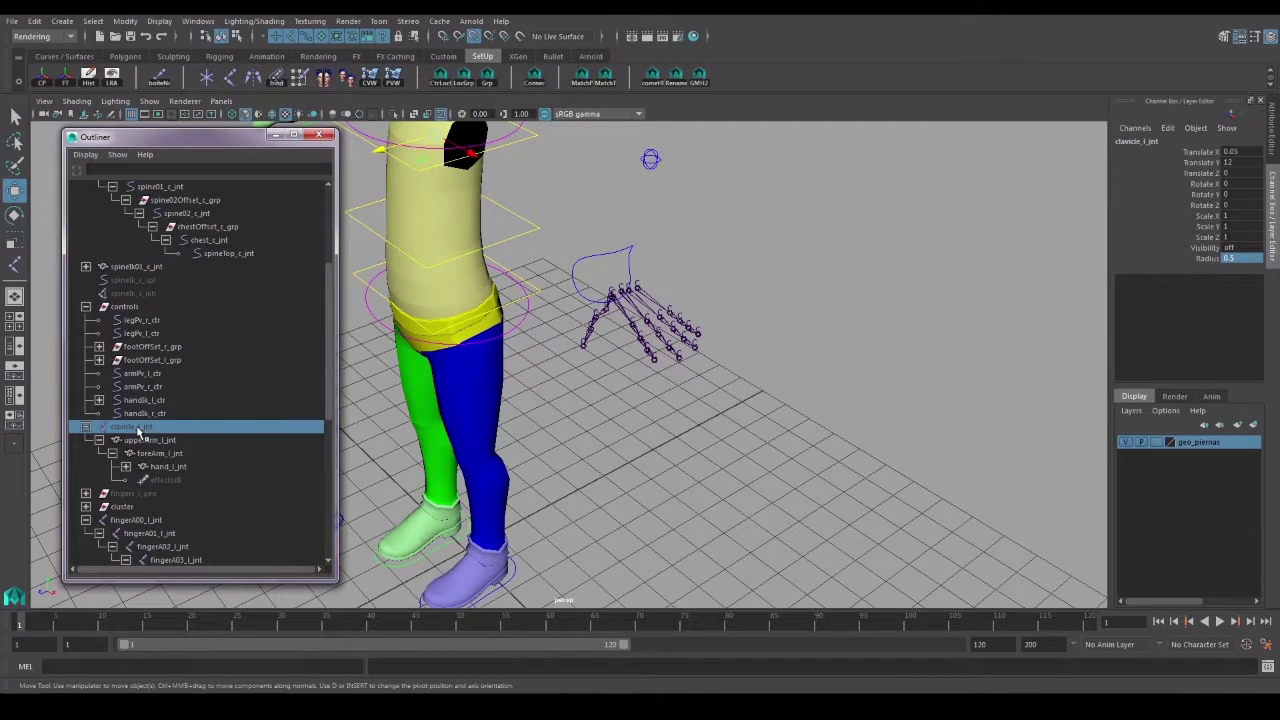
{"action": "key", "text": "h"}
{"action": "left_click", "coordinate": [149, 496]}
{"action": "key", "text": "h"}
{"action": "left_click", "coordinate": [733, 408]}
{"action": "left_click_drag", "start_coordinate": [656, 387], "coordinate": [708, 380], "text": "alt"}
{"action": "middle_click_drag", "start_coordinate": [660, 383], "coordinate": [512, 455], "text": "alt"}
{"action": "right_click_drag", "start_coordinate": [470, 450], "coordinate": [523, 435], "text": "alt"}
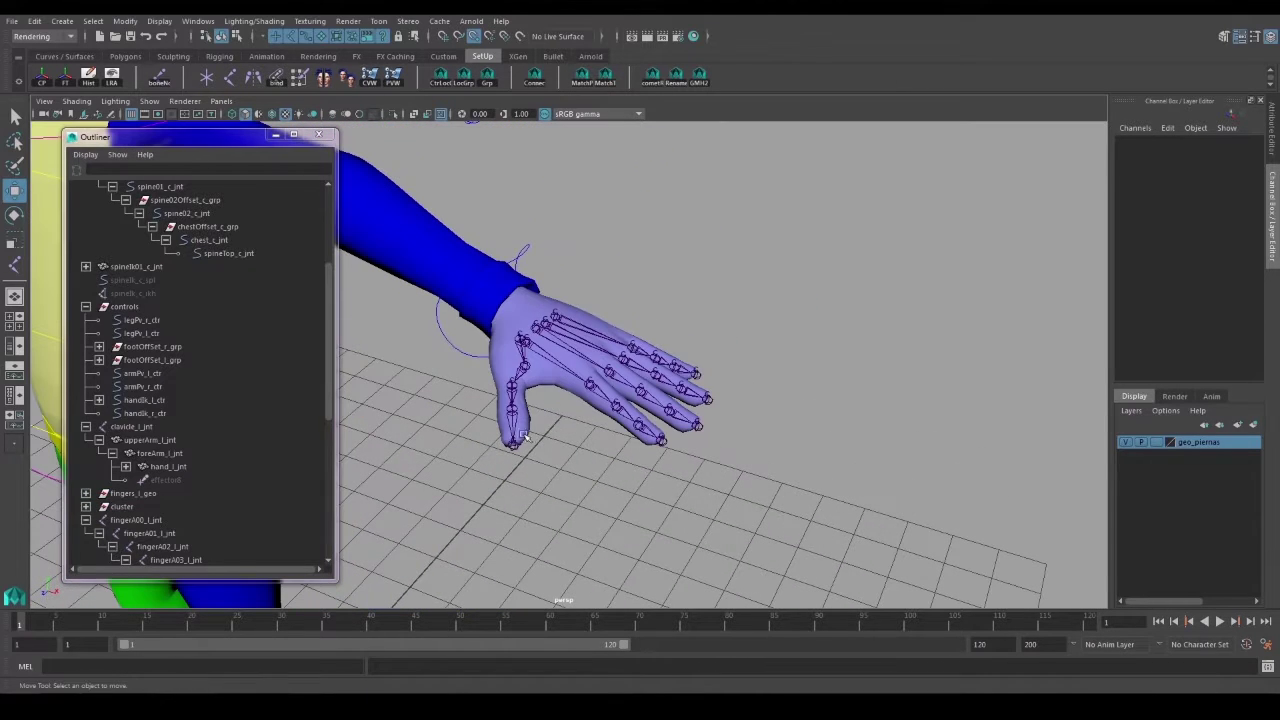
Delete the cluster group that holds the position guides.
{"action": "scroll", "coordinate": [160, 510], "scroll_direction": "down", "scroll_amount": 8}
{"action": "scroll", "coordinate": [153, 477], "scroll_direction": "up", "scroll_amount": 10}
{"action": "scroll", "coordinate": [127, 487], "scroll_direction": "down", "scroll_amount": 6}
{"action": "left_click", "coordinate": [123, 362]}
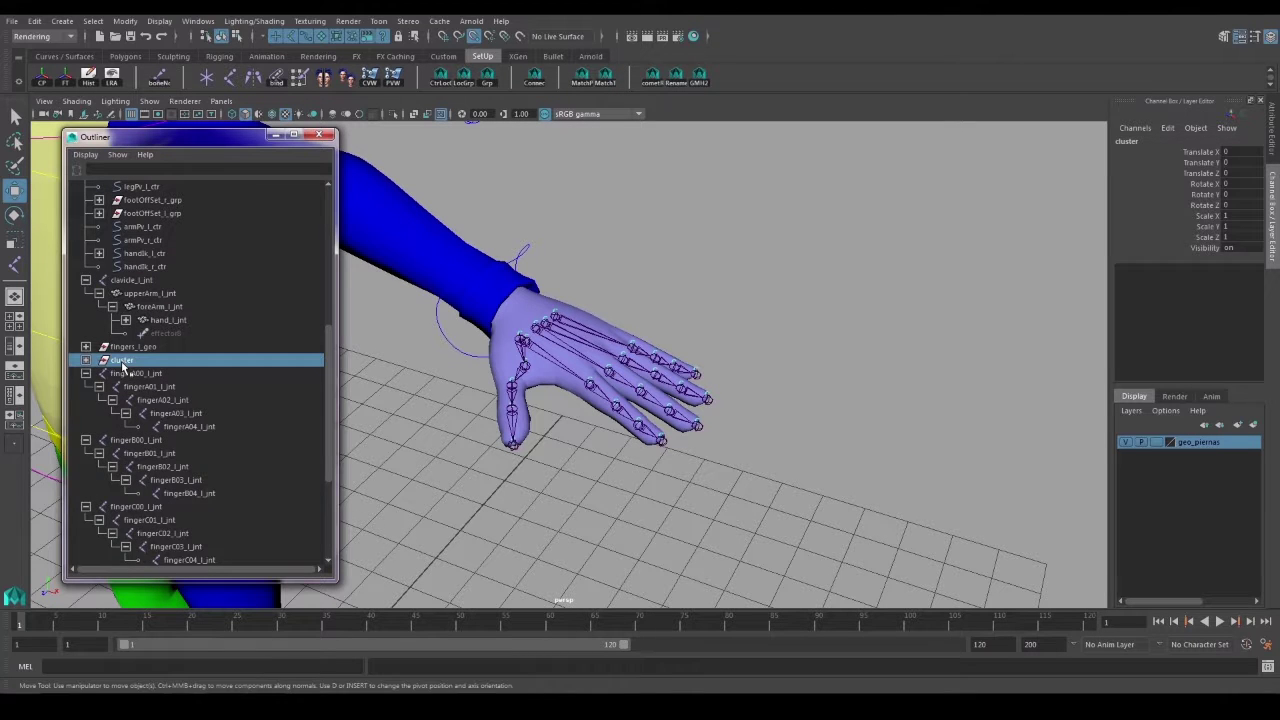
{"action": "key", "text": "Delete"}
Parent the thumb base geometry fingerA01_l_geo to the joint fingerA01_l_jnt.
{"action": "left_click_drag", "start_coordinate": [464, 324], "coordinate": [521, 324], "text": "alt"}
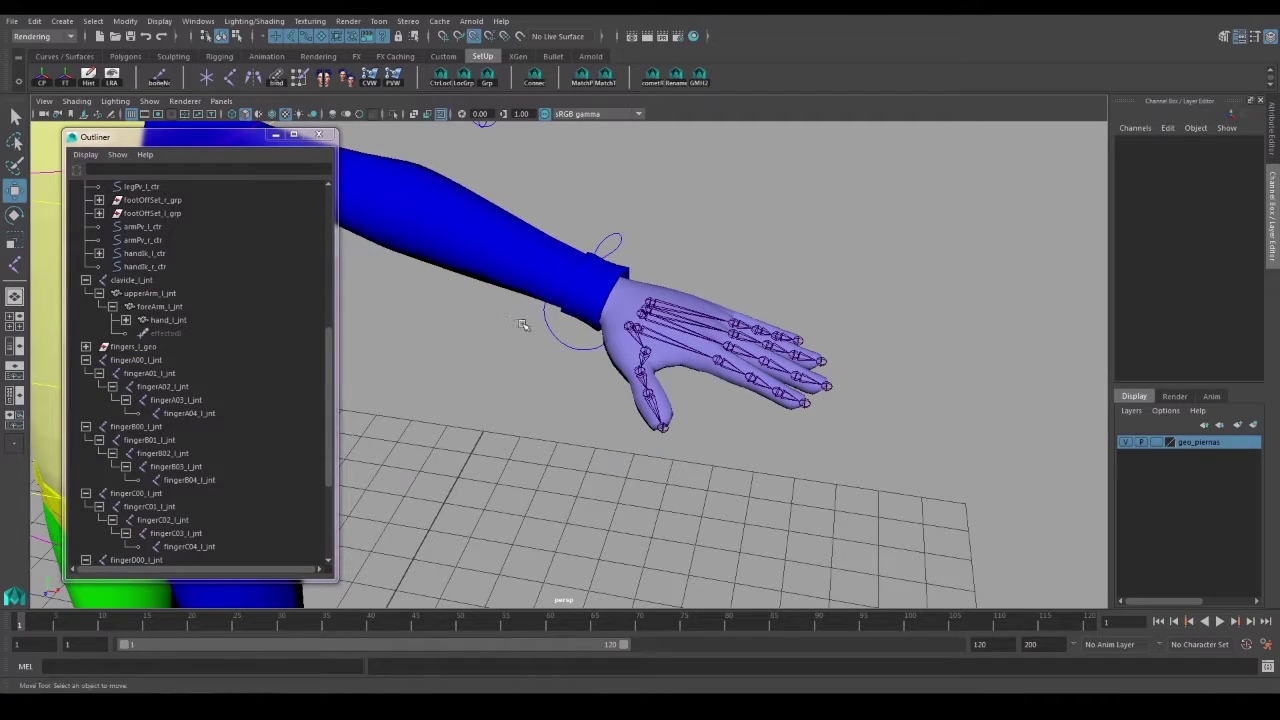
{"action": "left_click", "coordinate": [669, 360]}
{"action": "left_click", "coordinate": [654, 373]}
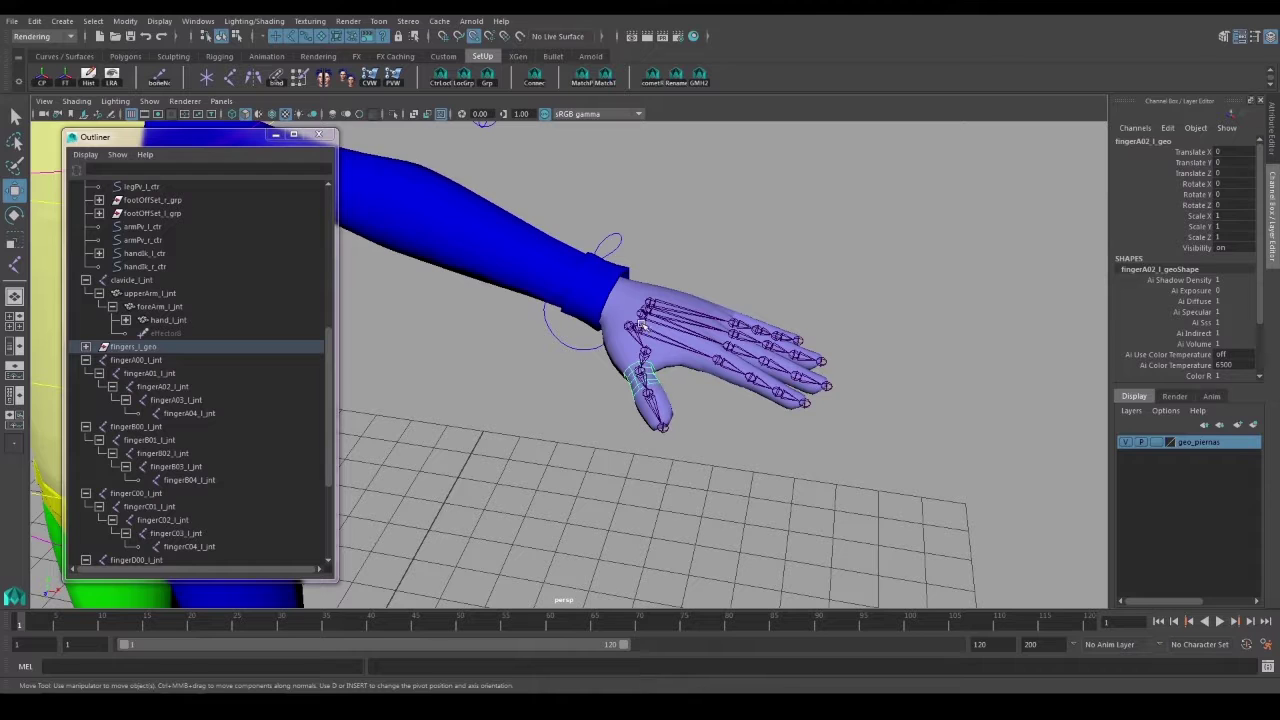
{"action": "left_click", "coordinate": [86, 346]}
{"action": "left_click", "coordinate": [160, 413], "text": "ctrl"}
{"action": "key", "text": "p"}
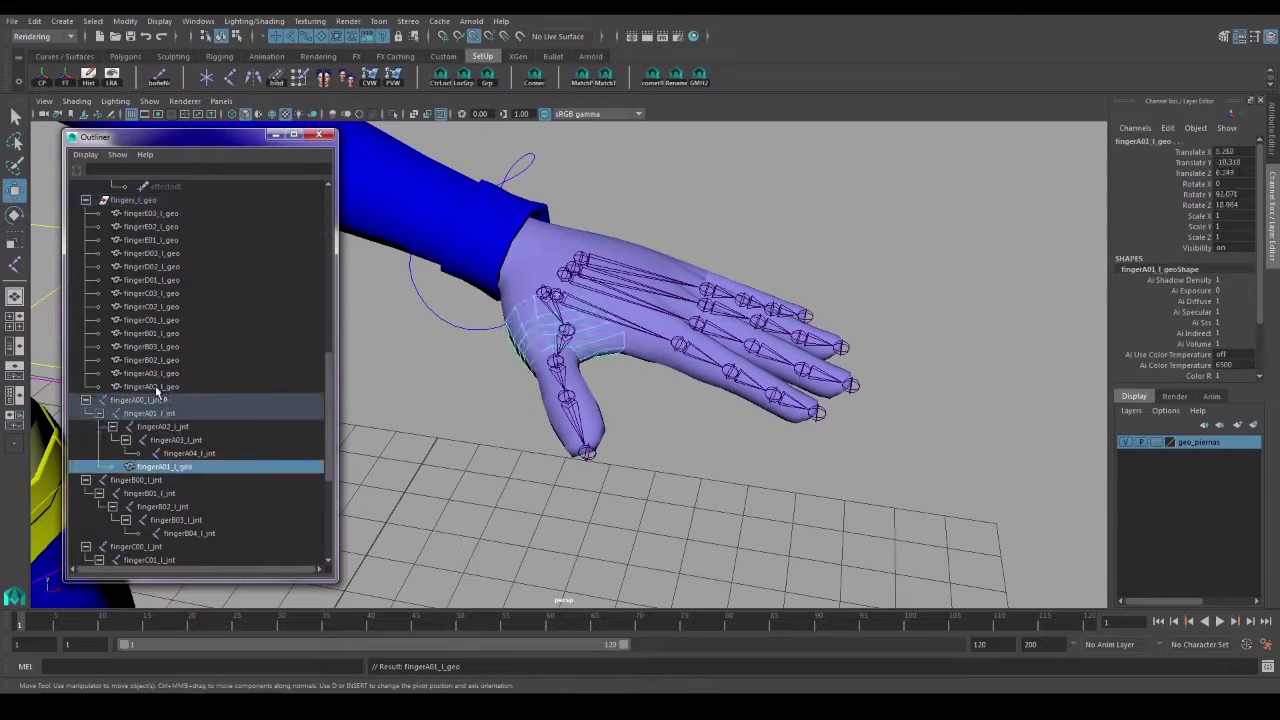
Parent fingerA02_l_geo and fingerA03_l_geo to their matching thumb joints fingerA02_l_jnt and fingerA03_l_jnt.
{"action": "left_click", "coordinate": [157, 389]}
{"action": "left_click", "coordinate": [168, 427], "text": "ctrl"}
{"action": "key", "text": "p"}
{"action": "left_click", "coordinate": [160, 374]}
{"action": "left_click", "coordinate": [191, 428], "text": "ctrl"}
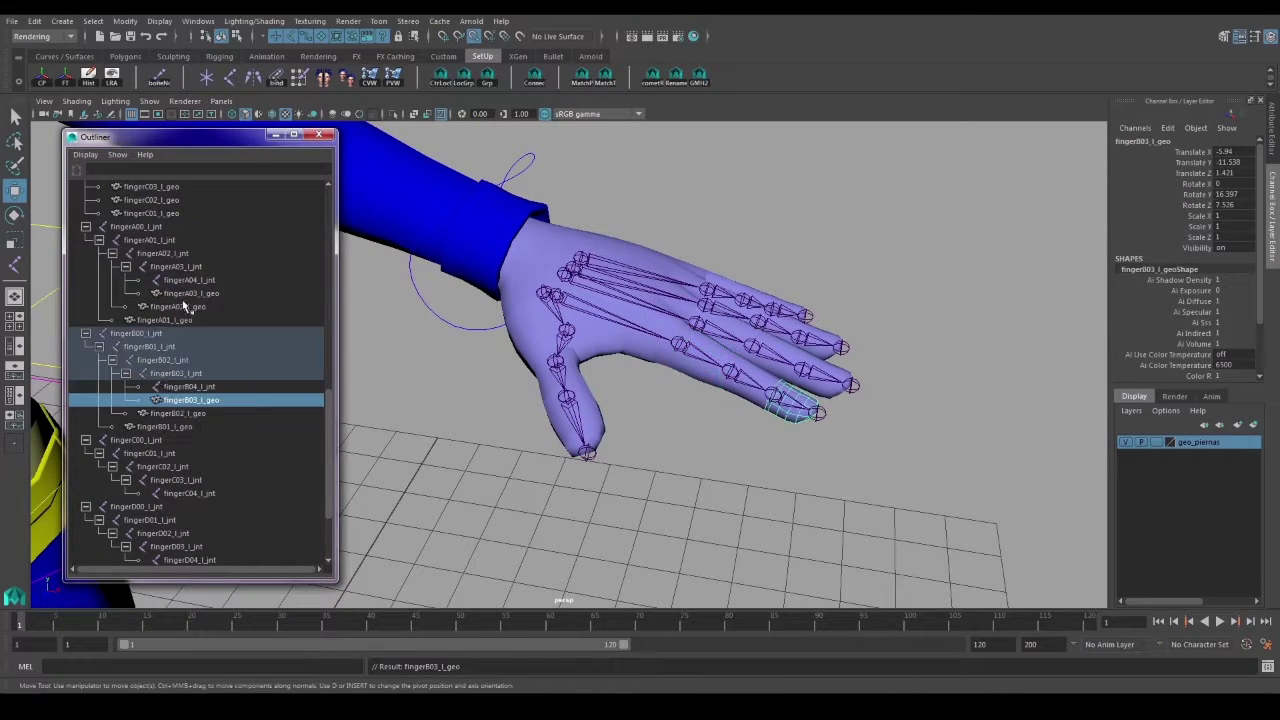
Parent the remaining geometry pieces of fingers C, D and E to their matching finger joints.
{"action": "key", "text": "p"}
{"action": "middle_click_drag", "start_coordinate": [154, 280], "coordinate": [163, 347]}
{"action": "middle_click_drag", "start_coordinate": [154, 267], "coordinate": [176, 347]}
{"action": "middle_click_drag", "start_coordinate": [154, 253], "coordinate": [163, 413]}
{"action": "middle_click_drag", "start_coordinate": [154, 227], "coordinate": [176, 413]}
{"action": "middle_click_drag", "start_coordinate": [154, 213], "coordinate": [163, 480]}
{"action": "left_click", "coordinate": [86, 373], "text": "shift"}
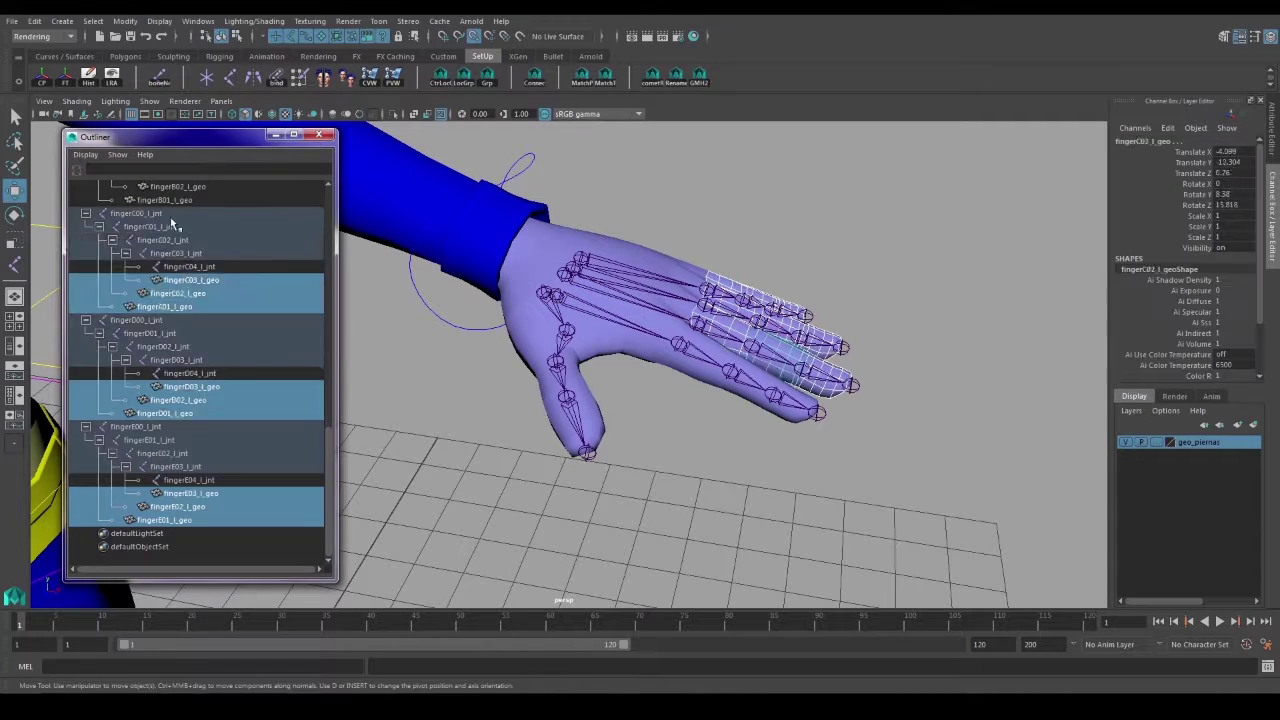
Parent each finger's geometry shape node directly under its matching joint, alongside its geo transform.
{"action": "right_click", "coordinate": [194, 314]}
{"action": "left_click", "coordinate": [170, 307], "text": "ctrl"}
{"action": "key", "text": "g"}
{"action": "left_click", "coordinate": [188, 414]}
{"action": "left_click", "coordinate": [190, 414]}
{"action": "left_click", "coordinate": [172, 507]}
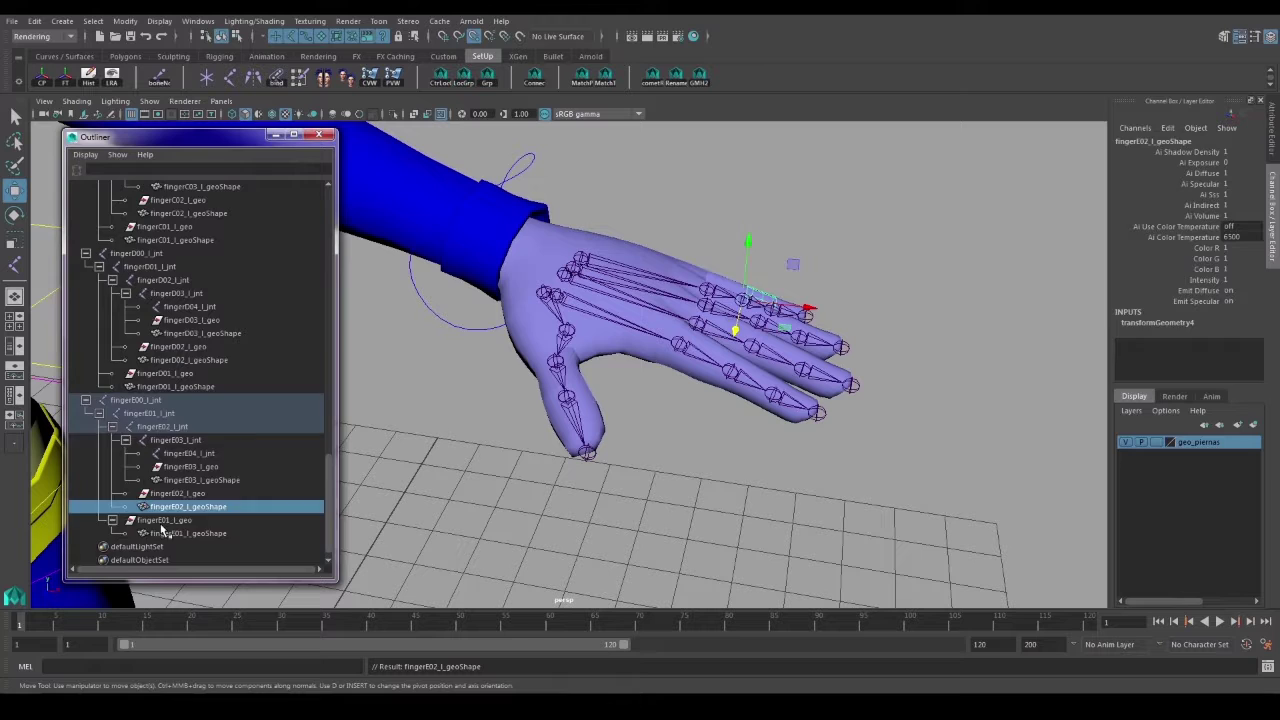
Delete the empty finger geo transform nodes, keeping the shape nodes under the joints.
{"action": "left_click", "coordinate": [165, 547]}
{"action": "left_click", "coordinate": [170, 521], "text": "ctrl"}
{"action": "left_click", "coordinate": [173, 494], "text": "ctrl"}
{"action": "left_click", "coordinate": [165, 401], "text": "ctrl"}
{"action": "right_click", "coordinate": [167, 374]}
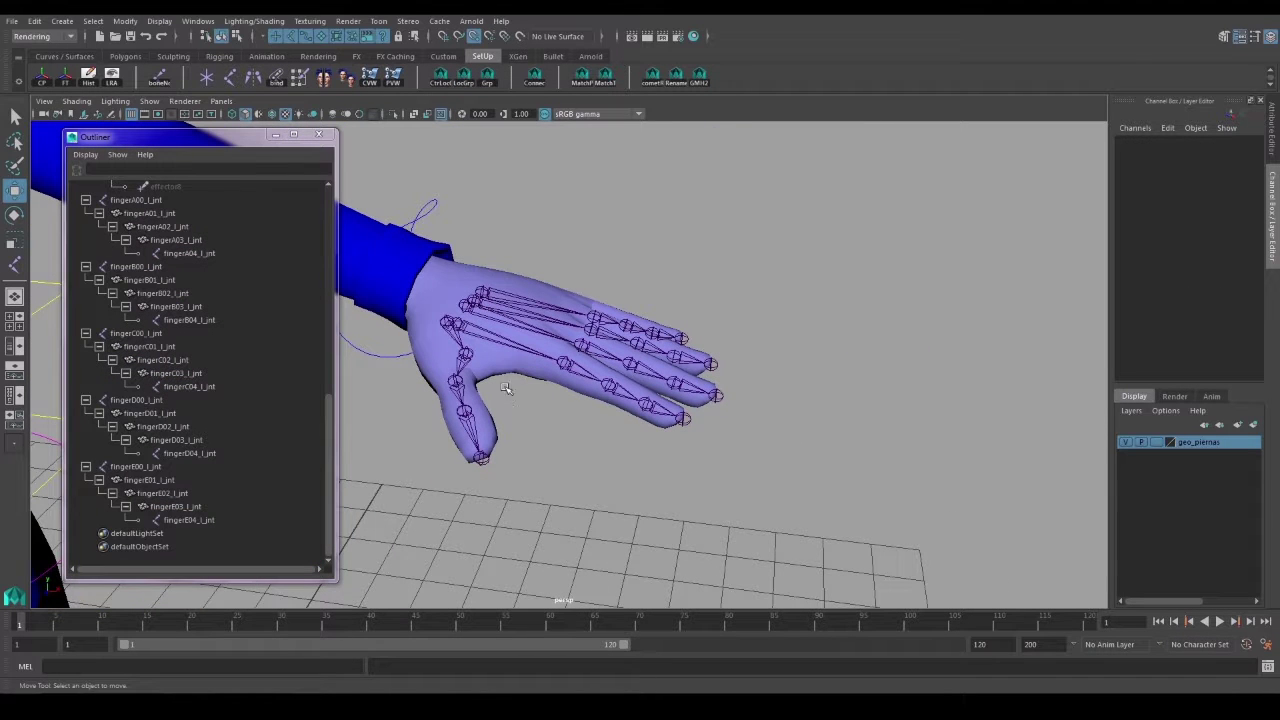
Turn off bone drawing for all joints in the five finger hierarchies, fingerA00_l_jnt to fingerE00_l_jnt.
{"action": "left_click", "coordinate": [186, 518]}
{"action": "scroll", "coordinate": [180, 440], "scroll_direction": "up", "scroll_amount": 5}
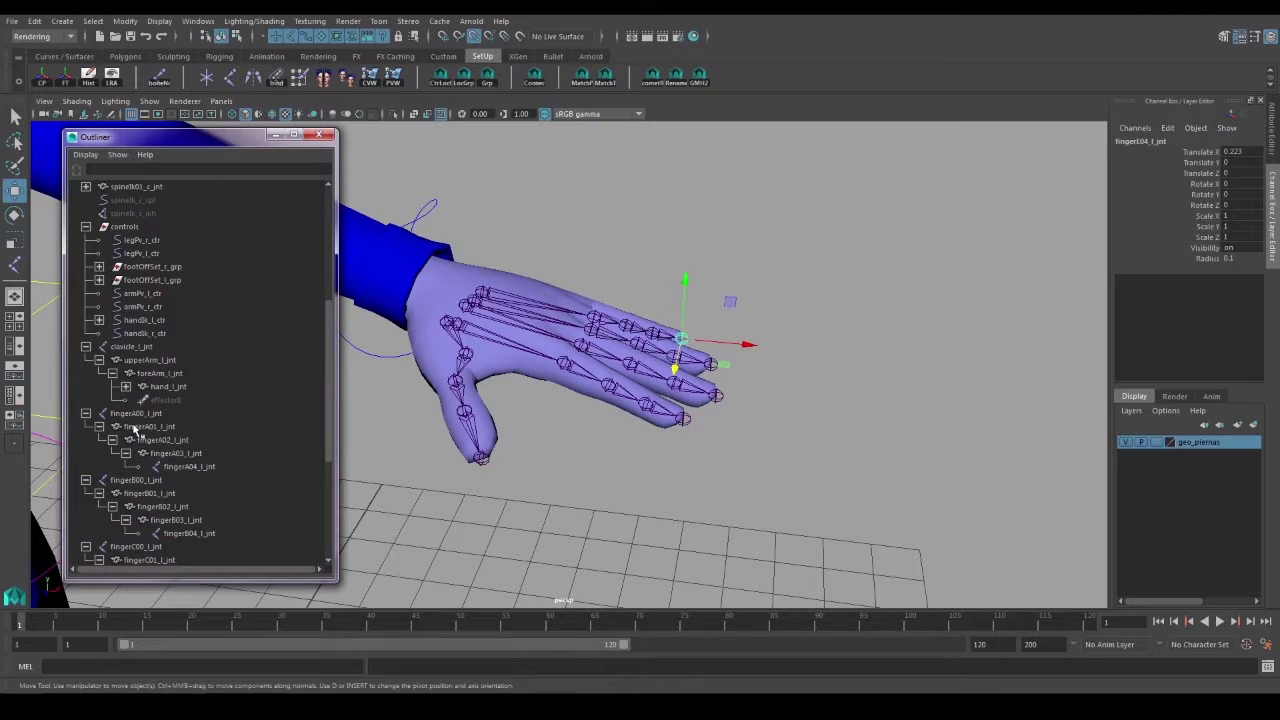
{"action": "left_click", "coordinate": [140, 413]}
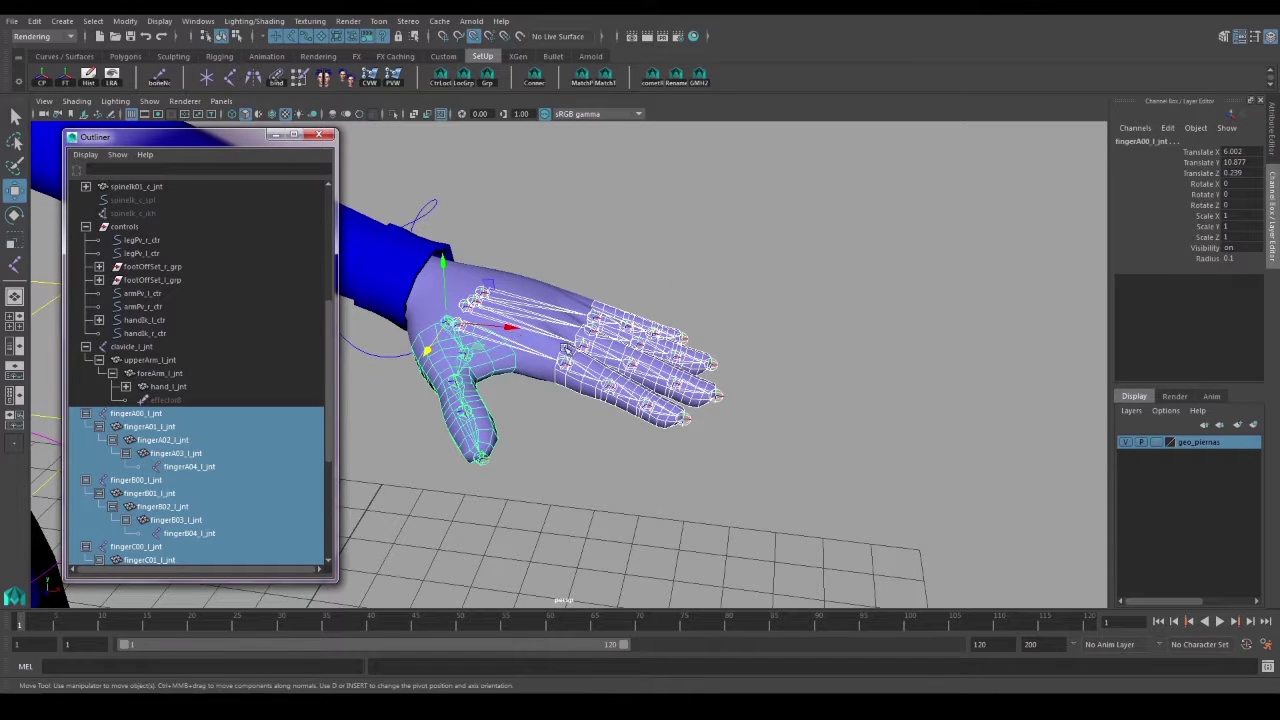
{"action": "left_click", "coordinate": [158, 80]}
{"action": "left_click", "coordinate": [701, 238]}
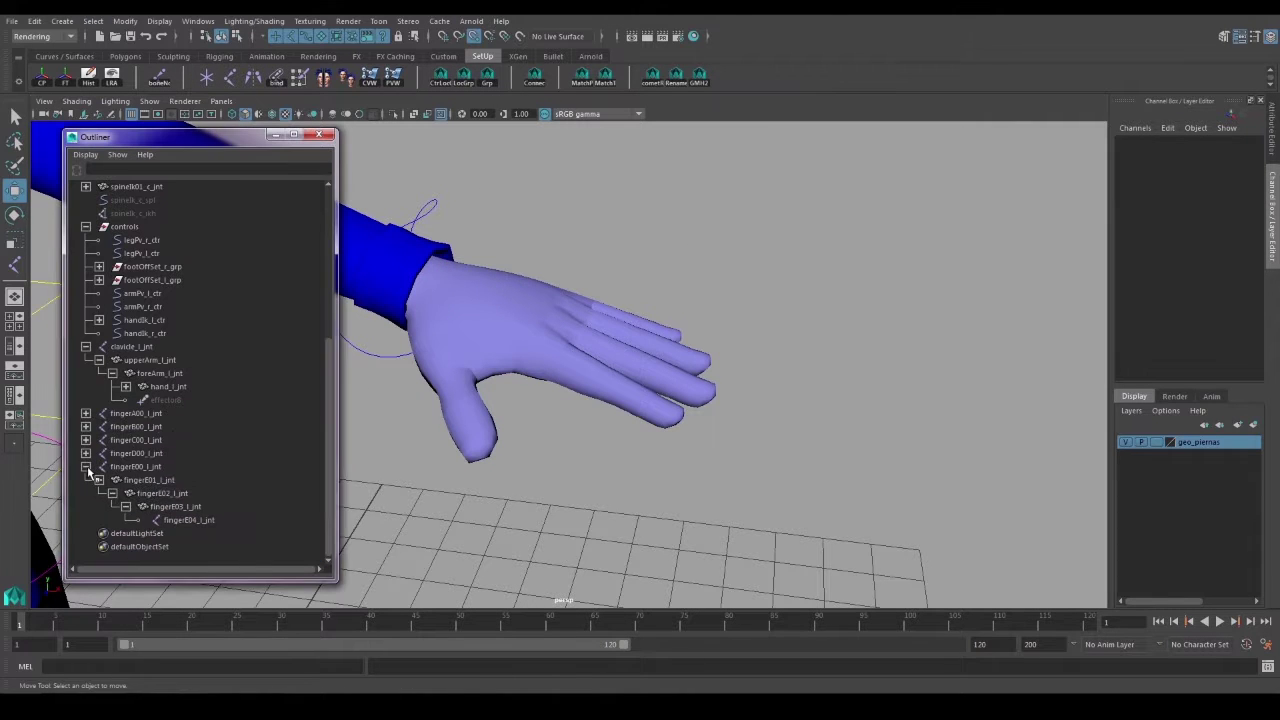
Parent the five finger chains, fingerA00_l_jnt to fingerE00_l_jnt, under hand_l_jnt.
{"action": "left_click", "coordinate": [86, 467]}
{"action": "left_click_drag", "start_coordinate": [134, 468], "coordinate": [140, 520]}
{"action": "middle_click_drag", "start_coordinate": [156, 470], "coordinate": [167, 445]}
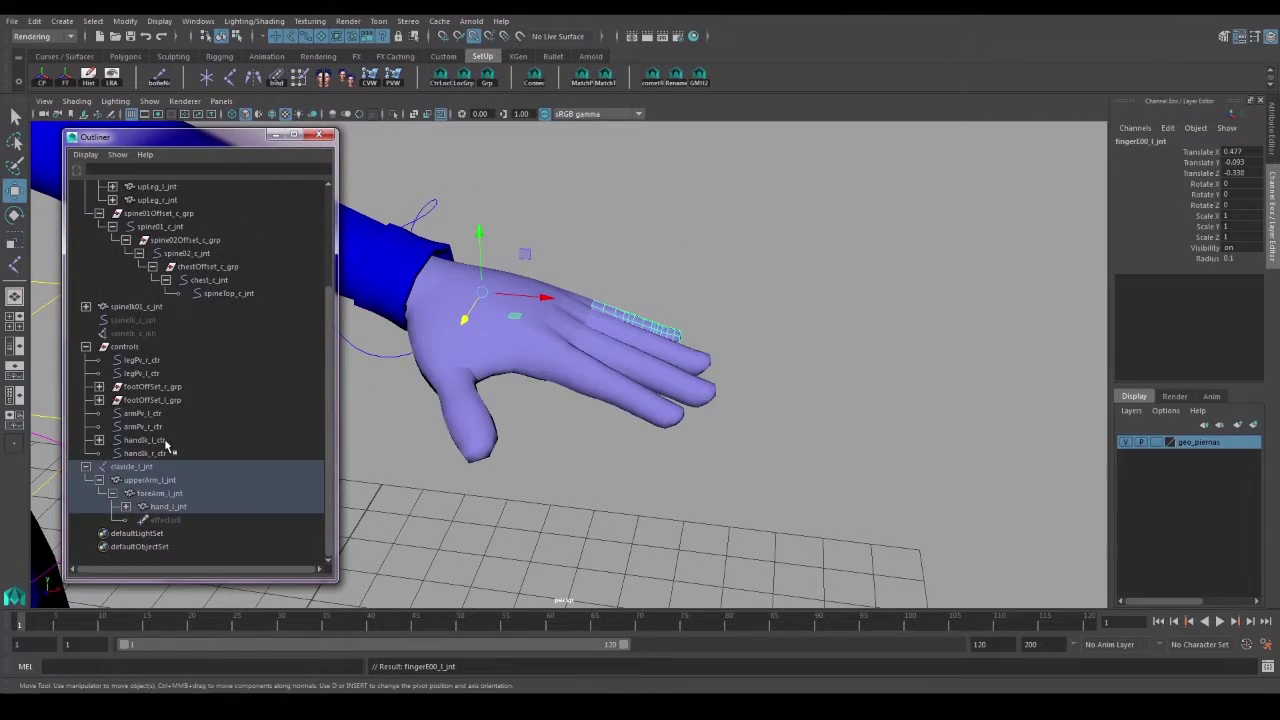
{"action": "left_click", "coordinate": [125, 507]}
{"action": "left_click", "coordinate": [170, 507]}
Test-rotate the left hand control to check that the fingers follow the hand.
{"action": "left_click", "coordinate": [528, 202]}
{"action": "left_click_drag", "start_coordinate": [414, 187], "coordinate": [444, 217]}
{"action": "key", "text": "e"}
{"action": "middle_click_drag", "start_coordinate": [621, 286], "coordinate": [587, 320]}
{"action": "key", "text": "ctrl+z"}
Test-rotate the base joints of fingers B to E together by selecting their geometry on the hand.
{"action": "left_click_drag", "start_coordinate": [598, 388], "coordinate": [633, 388], "text": "alt"}
{"action": "left_click_drag", "start_coordinate": [845, 440], "coordinate": [706, 270]}
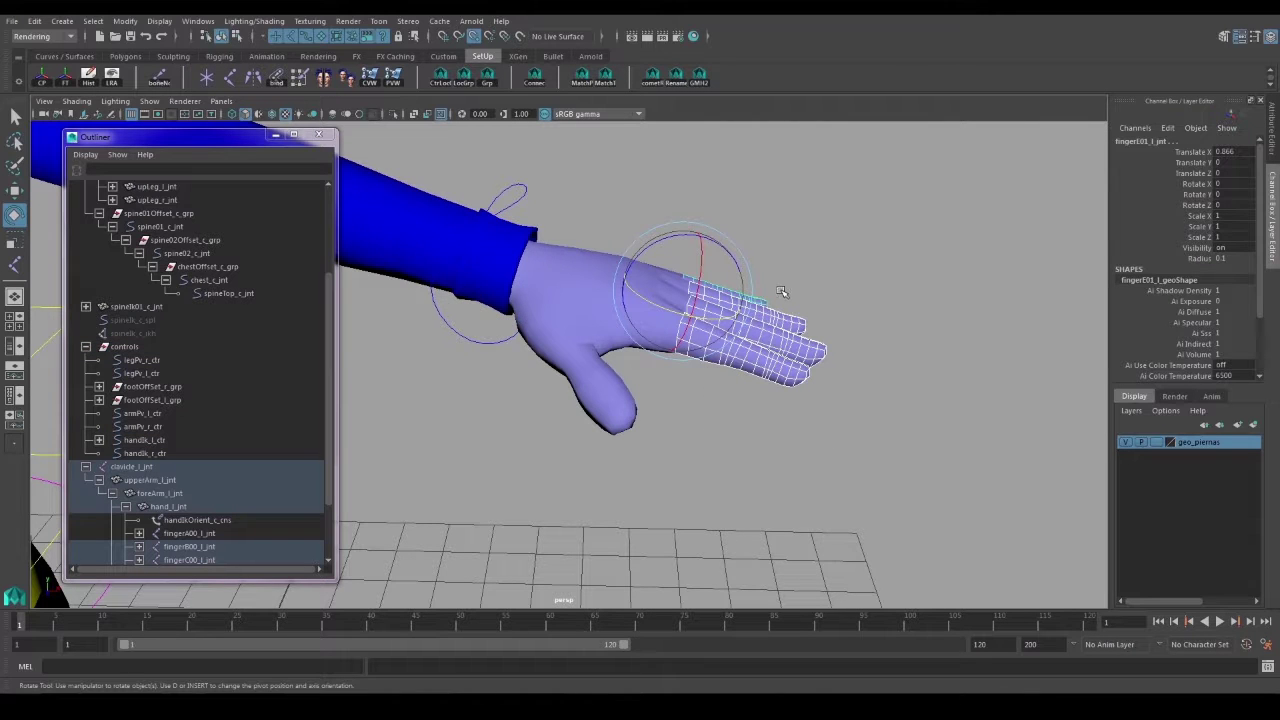
{"action": "key", "text": "f"}
{"action": "left_click_drag", "start_coordinate": [816, 307], "coordinate": [533, 296], "text": "alt"}
{"action": "middle_click_drag", "start_coordinate": [533, 296], "coordinate": [612, 286], "text": "alt"}
{"action": "middle_click_drag", "start_coordinate": [686, 326], "coordinate": [757, 397]}
{"action": "key", "text": "ctrl+z"}
{"action": "key", "text": "ctrl+z"}
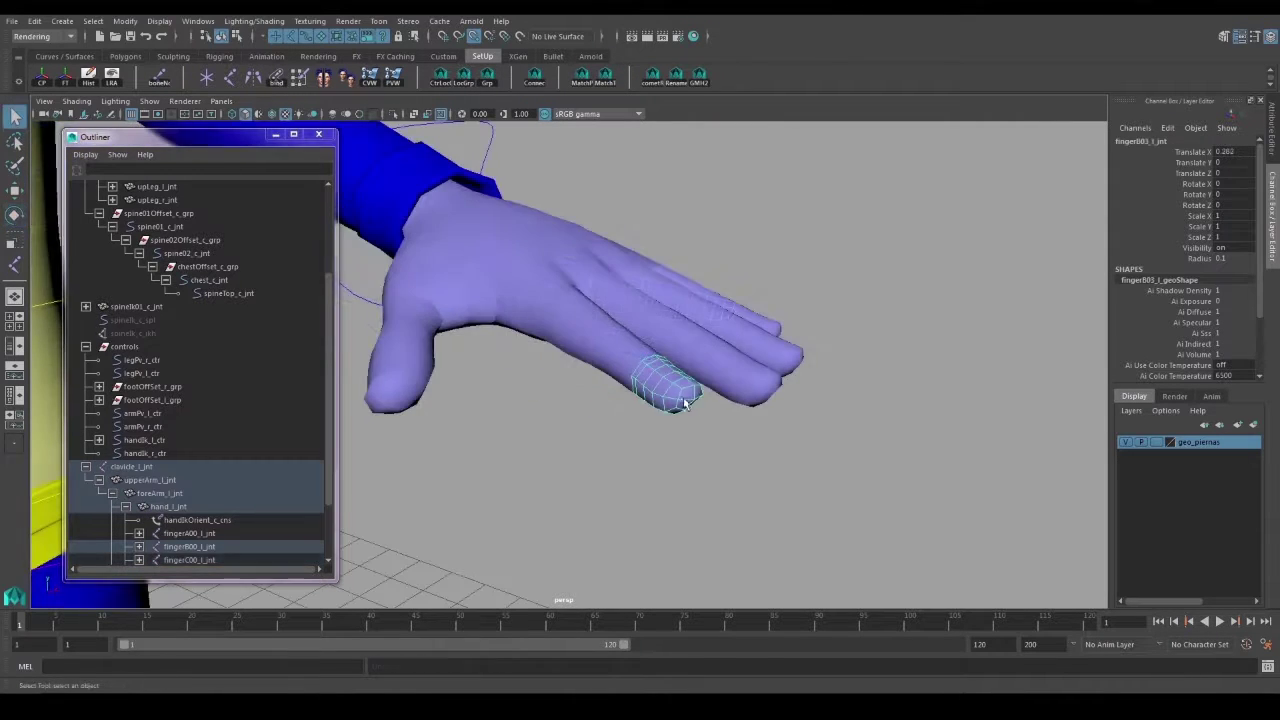
Expand the fingerB00_l_jnt chain and show the position of its end joint fingerB04_l_jnt.
{"action": "scroll", "coordinate": [236, 467], "scroll_direction": "down", "scroll_amount": 2}
{"action": "left_click", "coordinate": [140, 467], "text": "shift"}
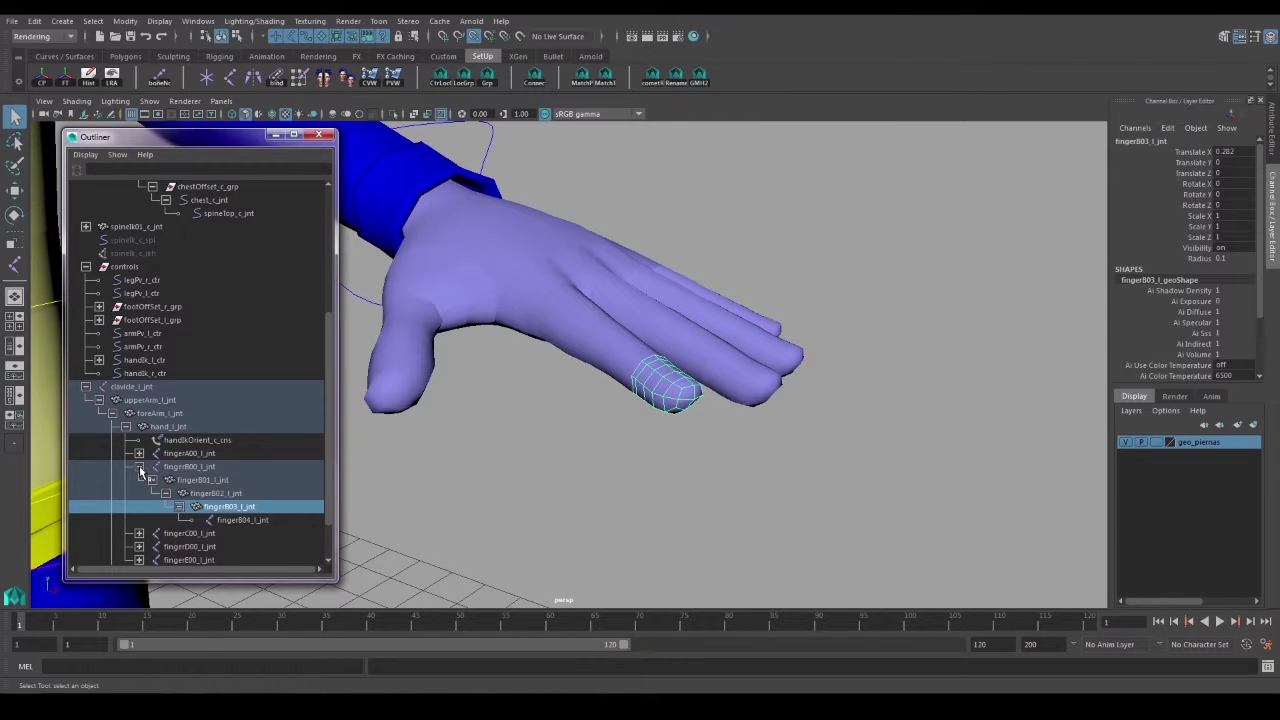
{"action": "scroll", "coordinate": [201, 494], "scroll_direction": "down", "scroll_amount": 2}
{"action": "left_click", "coordinate": [243, 467]}
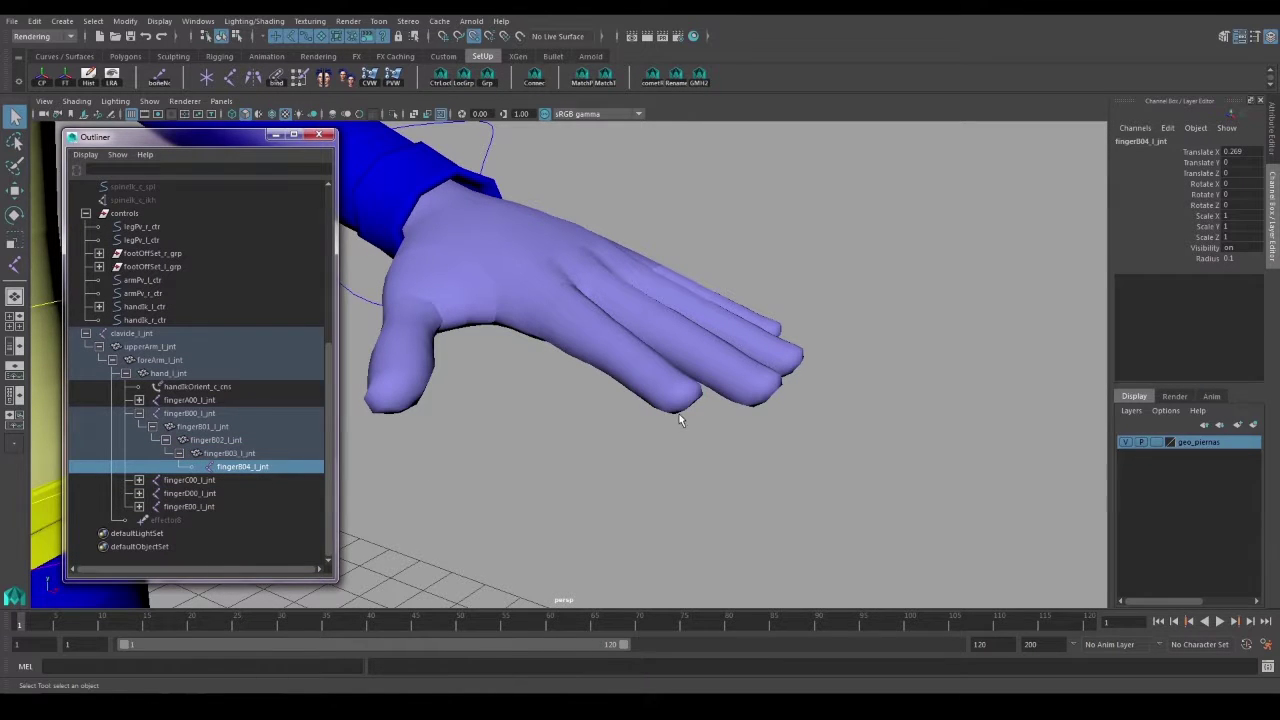
{"action": "key", "text": "w"}
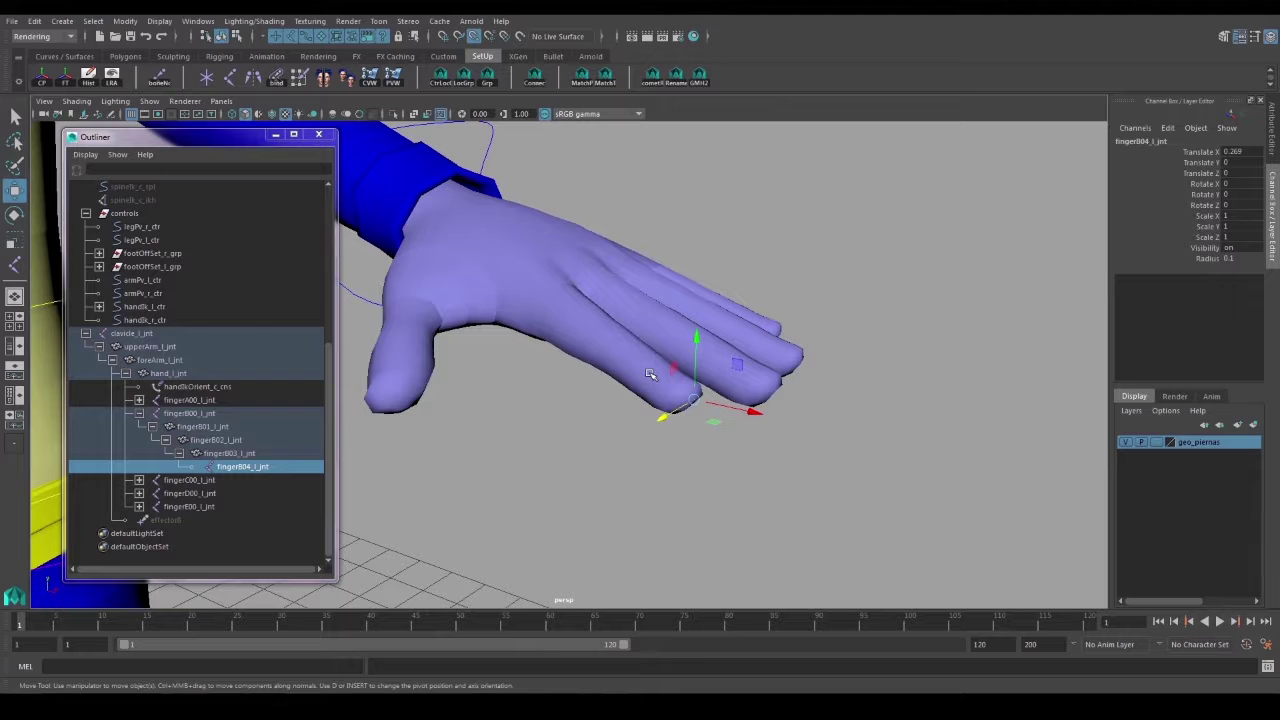
Test-rotate the index fingertip joint fingerB03_l_jnt.
{"action": "left_click", "coordinate": [262, 455]}
{"action": "key", "text": "e"}
{"action": "left_click_drag", "start_coordinate": [674, 346], "coordinate": [629, 420]}
{"action": "key", "text": "ctrl+z"}
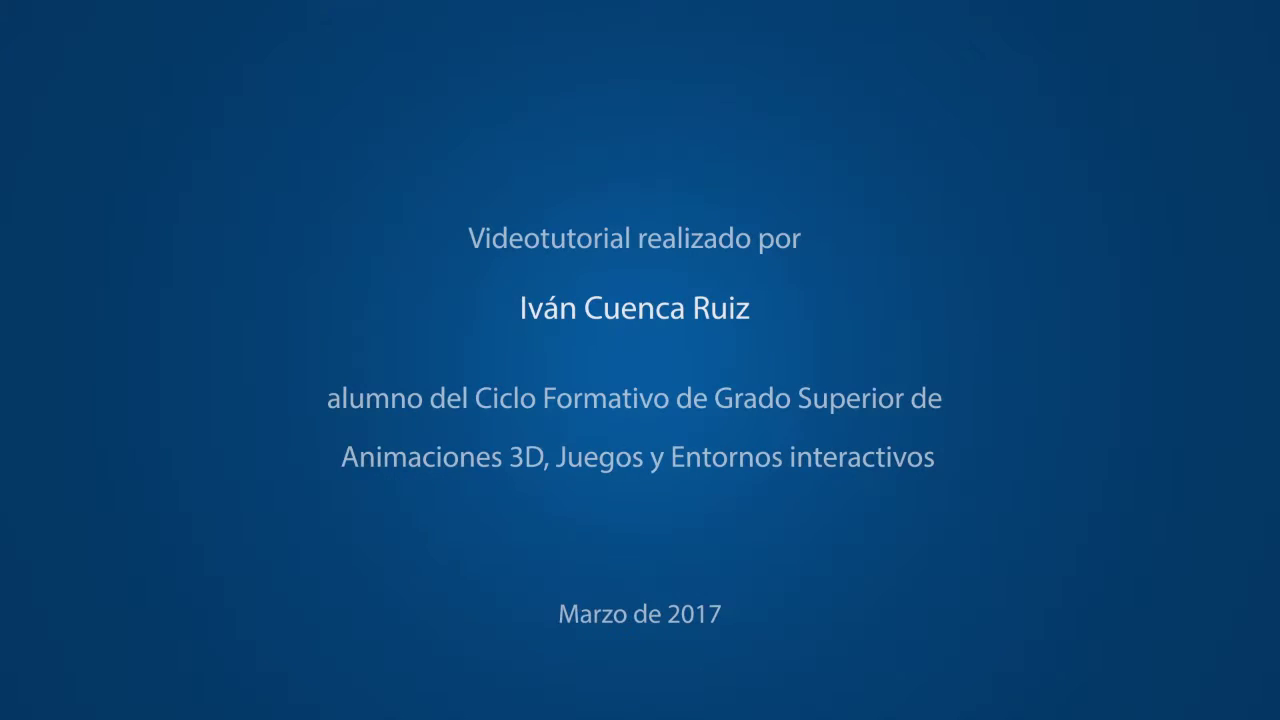